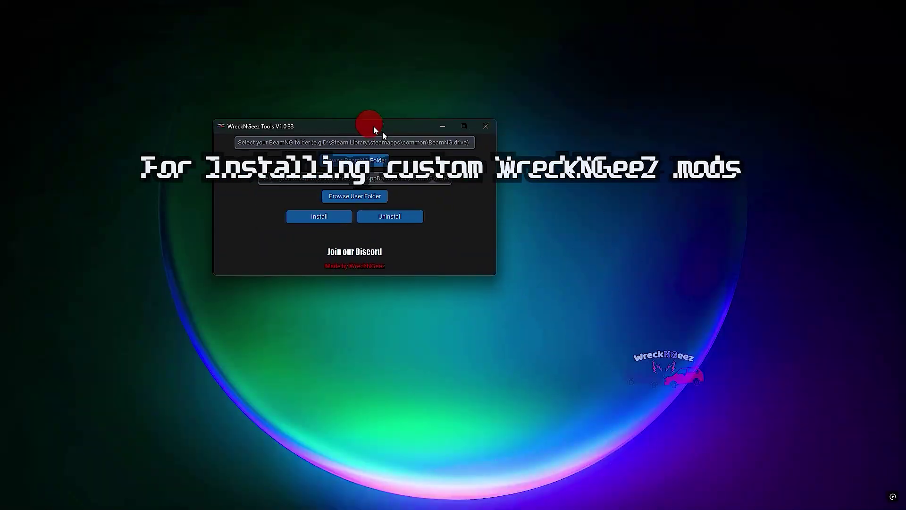
left_click_drag(382, 132, 459, 200)
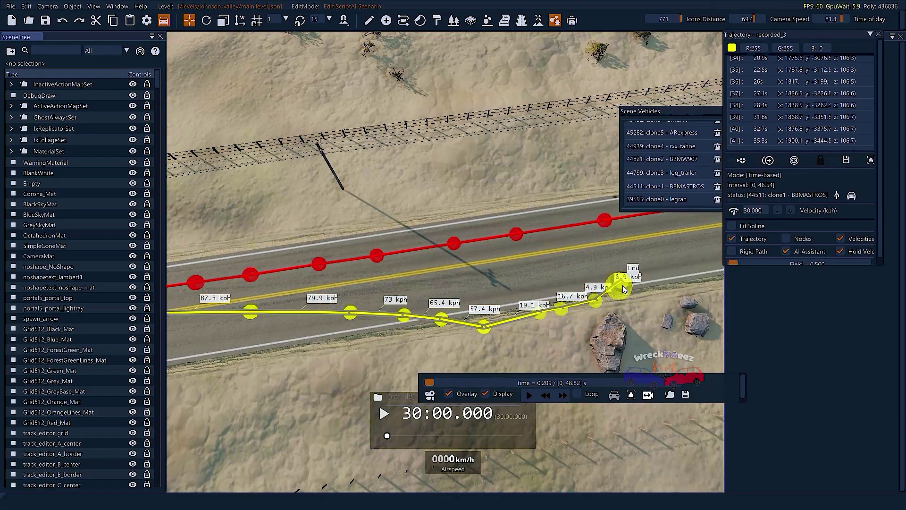
key("d")
key("w")
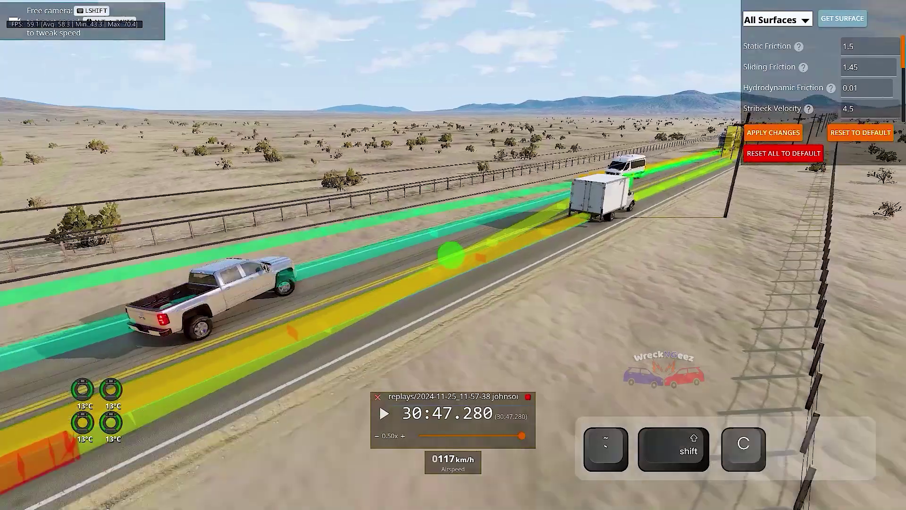
key("s")
key("w")
key("a")
key("ctrl")
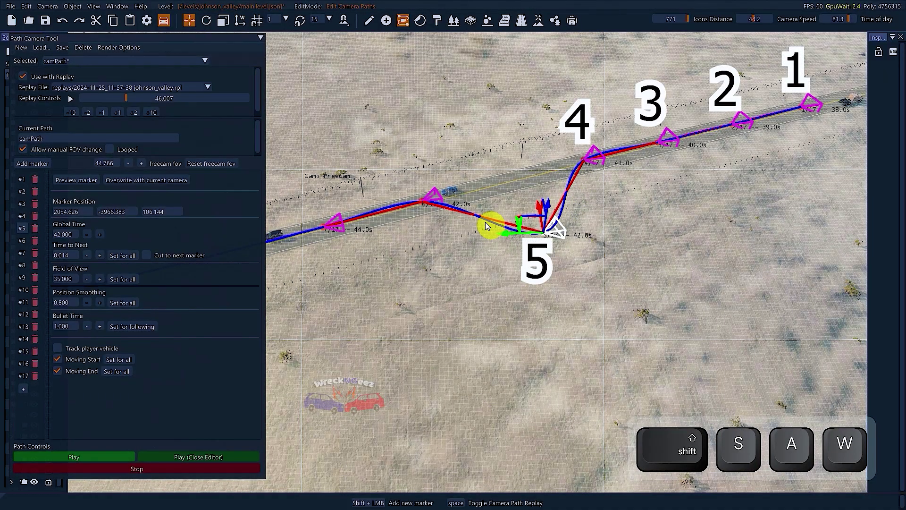
key("j")
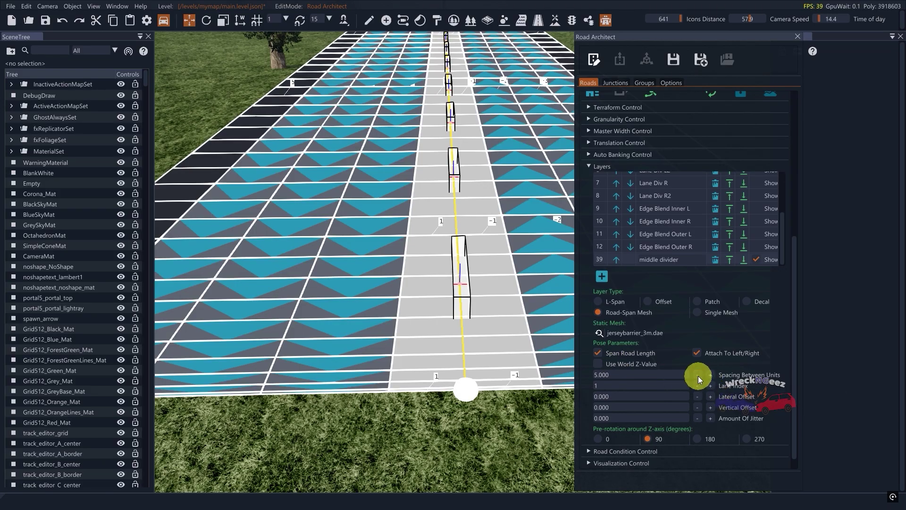
left_click(697, 374)
left_click(710, 397)
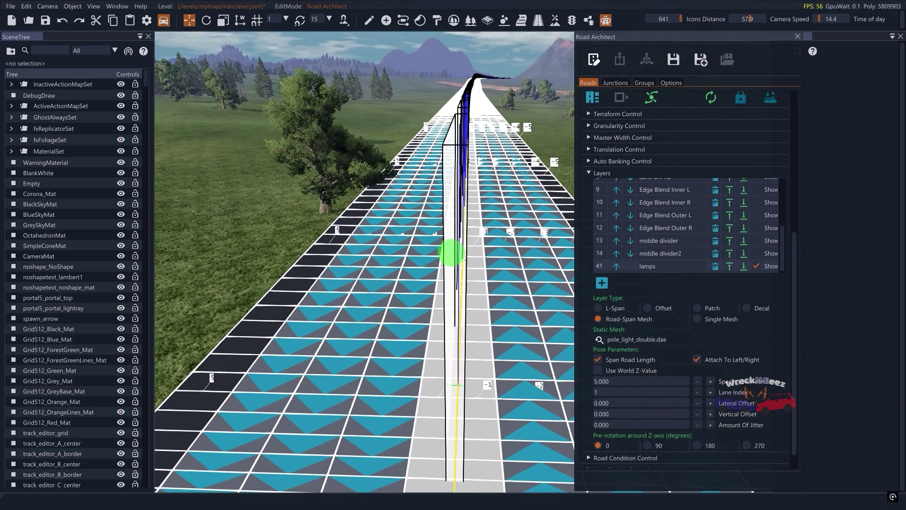
type("sdaw50")
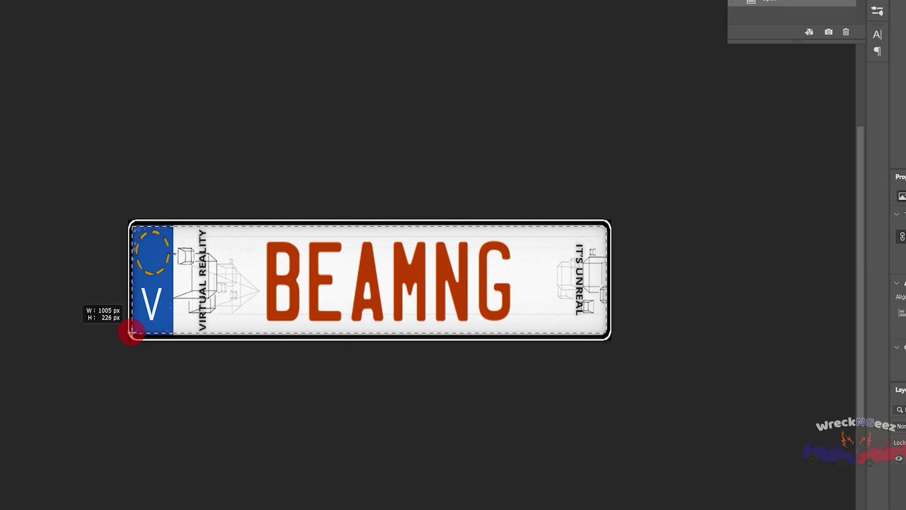
mouse_move(128, 330)
left_mouse_down()
mouse_move(65, 297)
mouse_move(315, 376)
left_mouse_up()
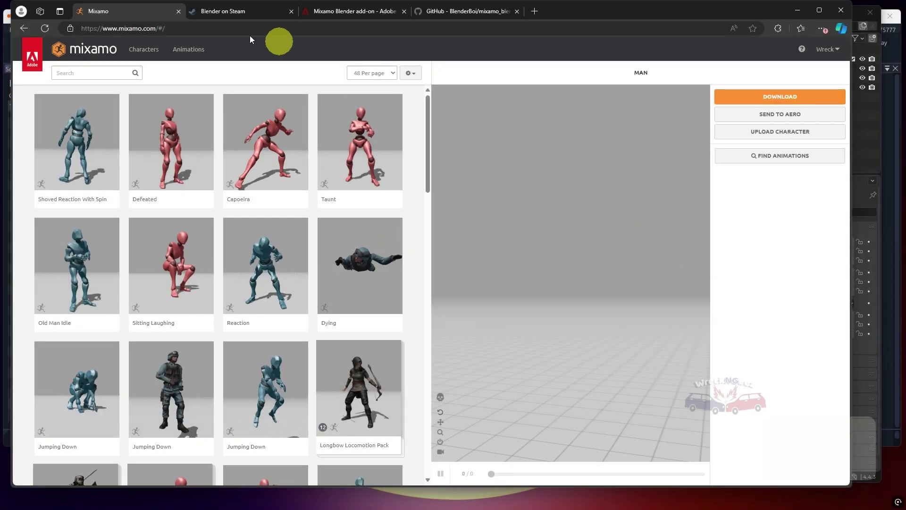
left_click_drag(166, 28, 100, 28)
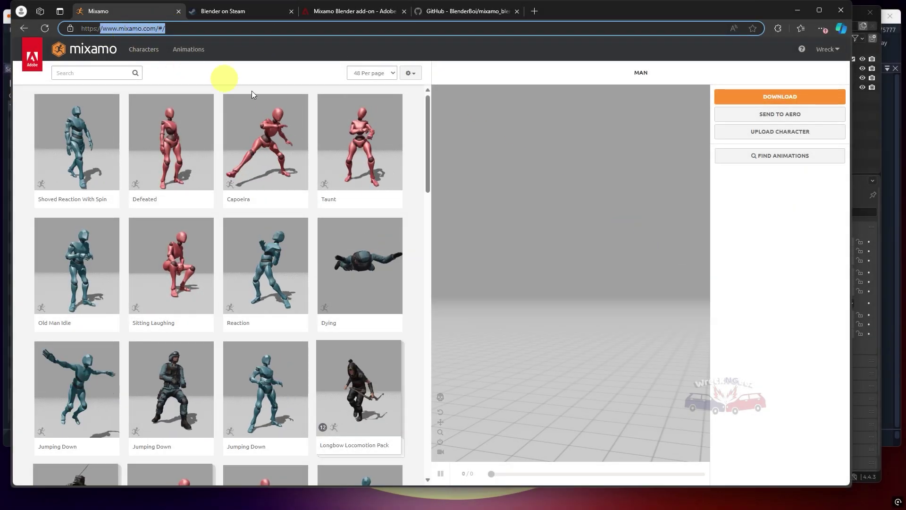
left_click(293, 38)
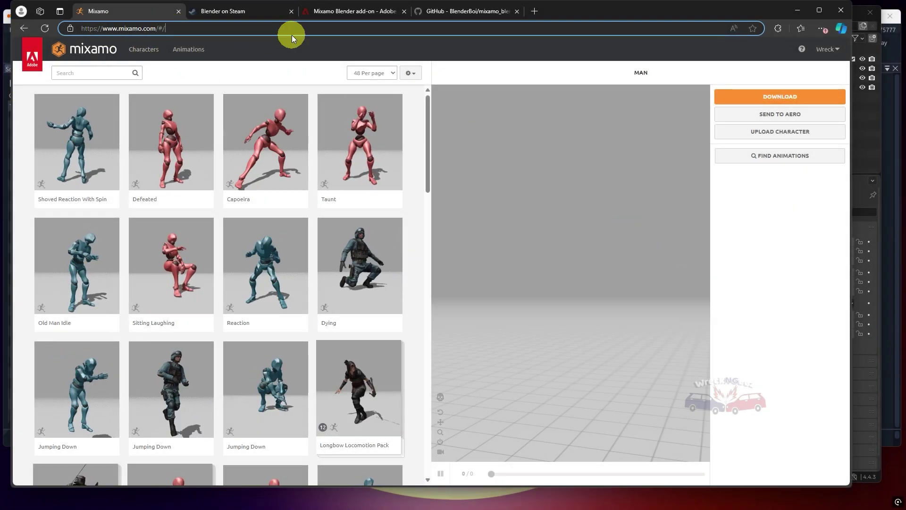
Step: Upload man.fbx from the dummy fbx folder as a new Mixamo character and accept its orientation in the auto-rigger
left_click(791, 134)
left_click(384, 264)
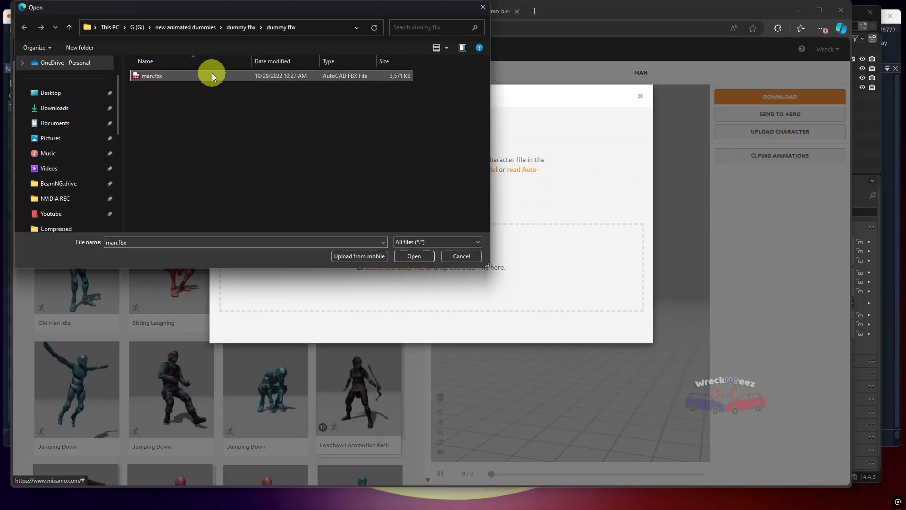
double_click(212, 75)
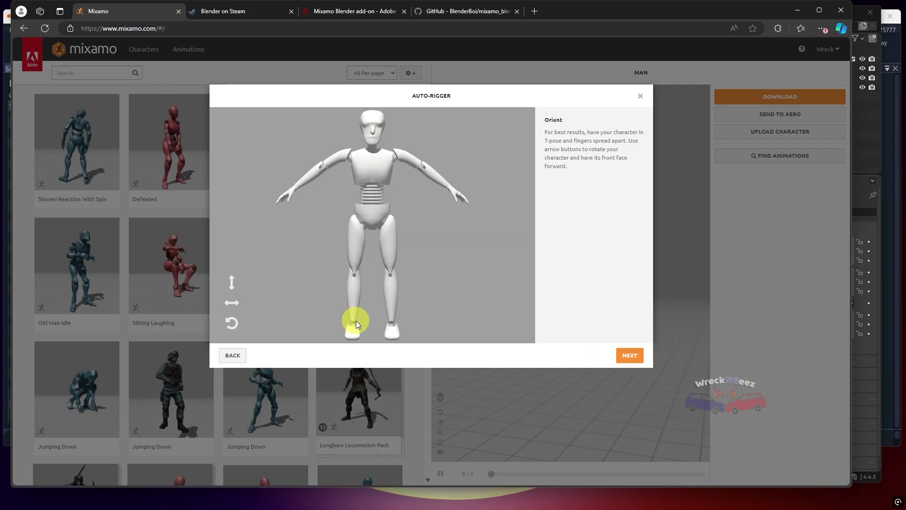
left_click(630, 355)
Step: Place the chin, wrist, elbow, knee and groin markers symmetrically on the dummy and auto-rig it with the Standard Skeleton (65)
left_click_drag(262, 226, 374, 148)
left_click_drag(262, 249, 295, 186)
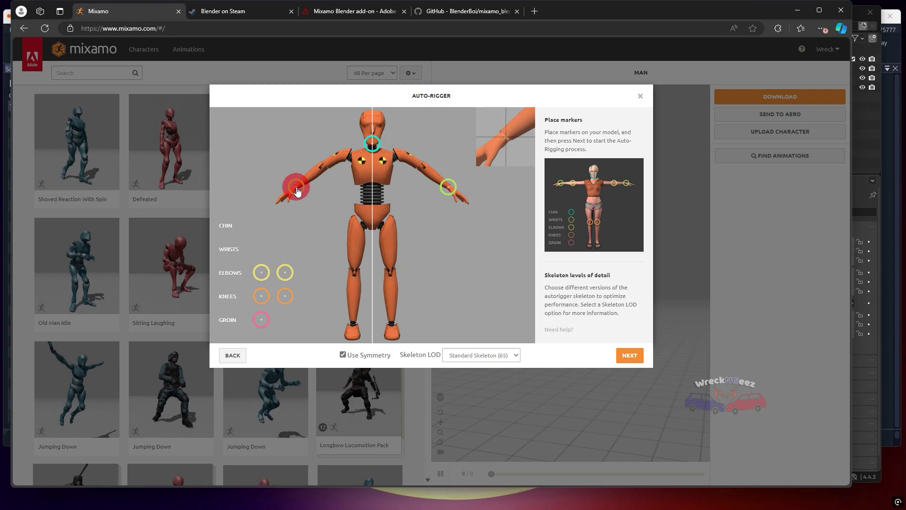
left_click_drag(262, 273, 322, 166)
left_click_drag(261, 296, 355, 275)
mouse_move(262, 320)
left_mouse_down()
mouse_move(349, 278)
mouse_move(373, 230)
left_mouse_up()
left_click(630, 355)
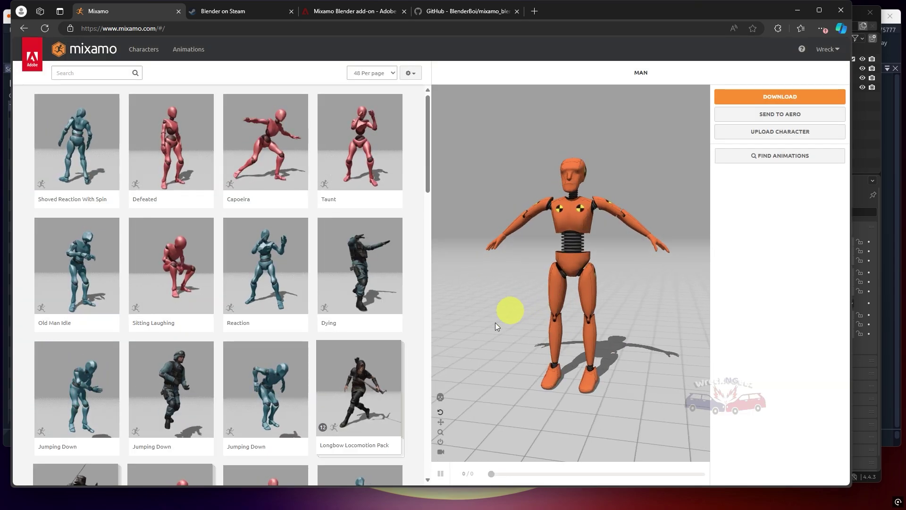
Step: Apply the Shoved Reaction With Spin animation to the dummy and download it as FBX Binary with skin
left_click(75, 151)
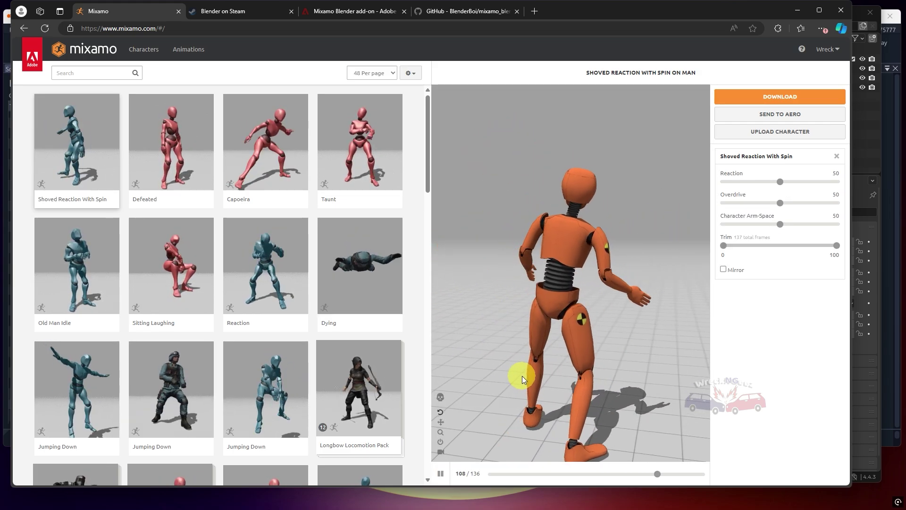
left_click(734, 103)
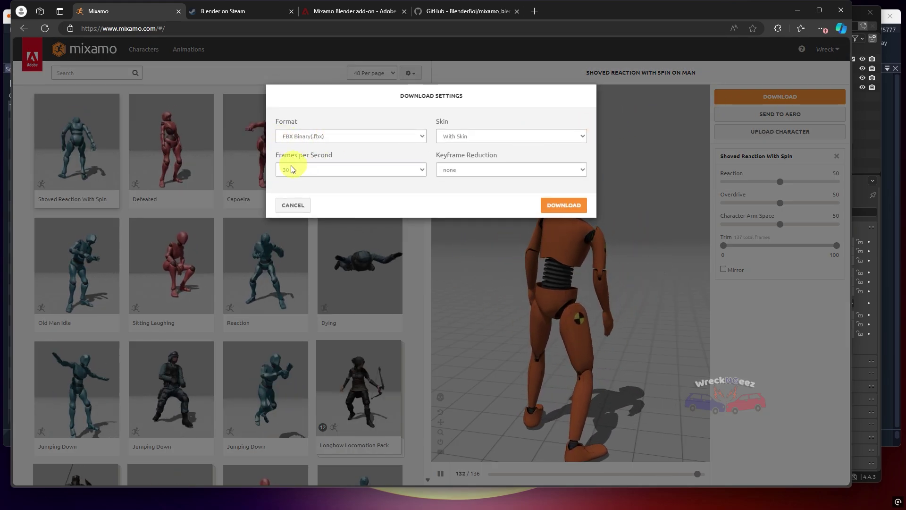
left_click(564, 206)
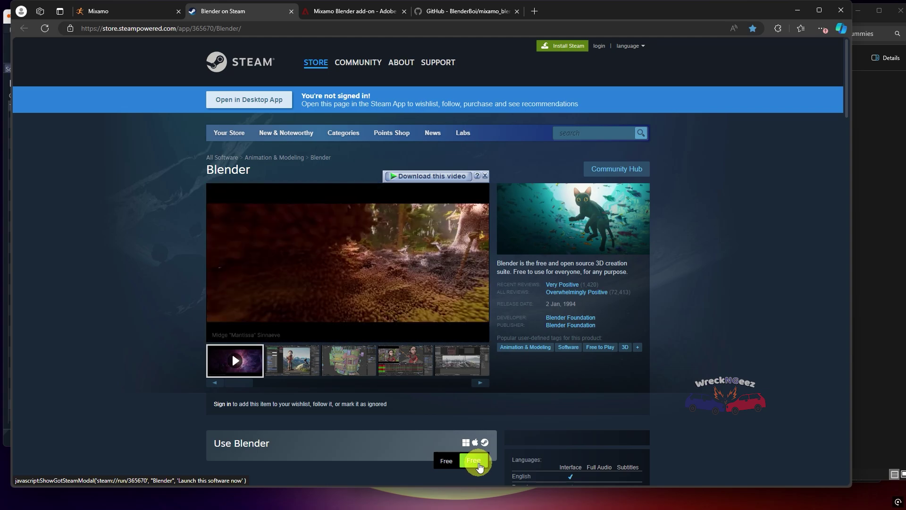
Step: View Adobe's Mixamo Blender add-on page and open the code download options of the mixamo_blender GitHub repository
left_click(330, 10)
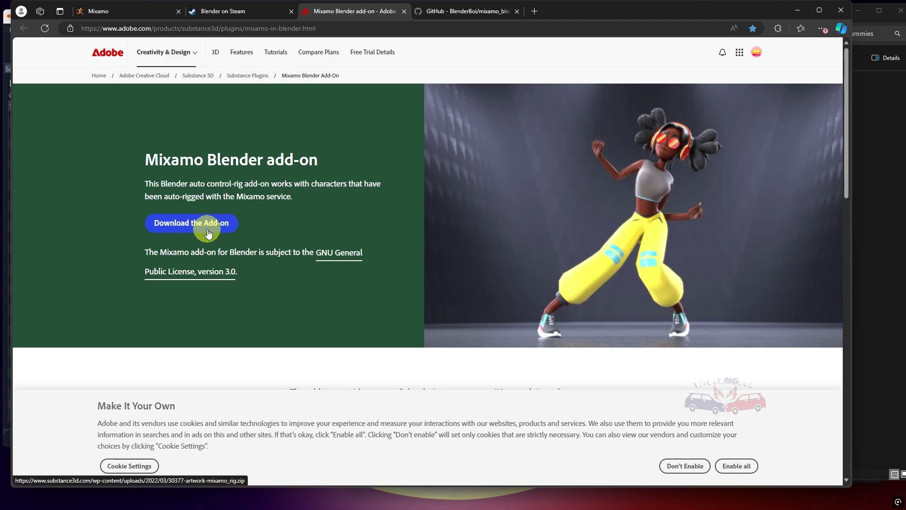
left_click(443, 13)
scroll(353, 280, "down", 1)
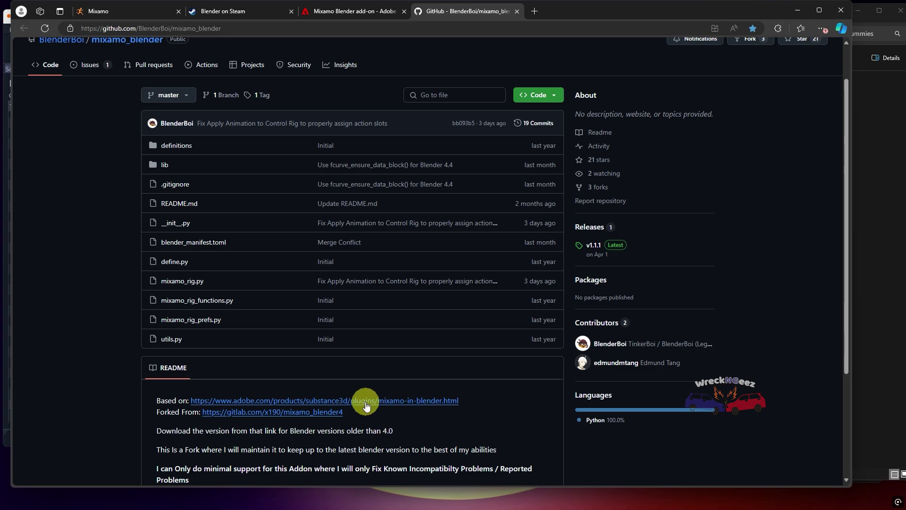
left_click(548, 99)
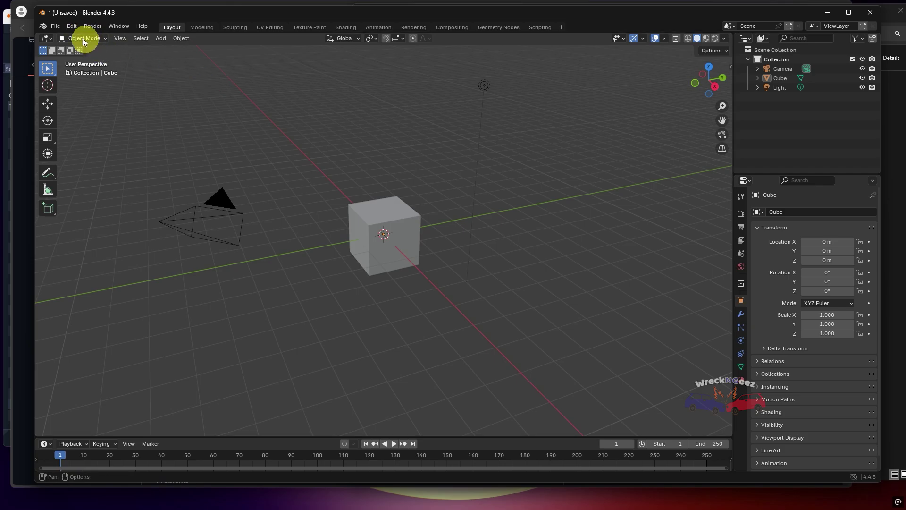
Step: Install the Mixamo add-on in Blender from mixamo_blender-master.zip on disk
left_click(71, 26)
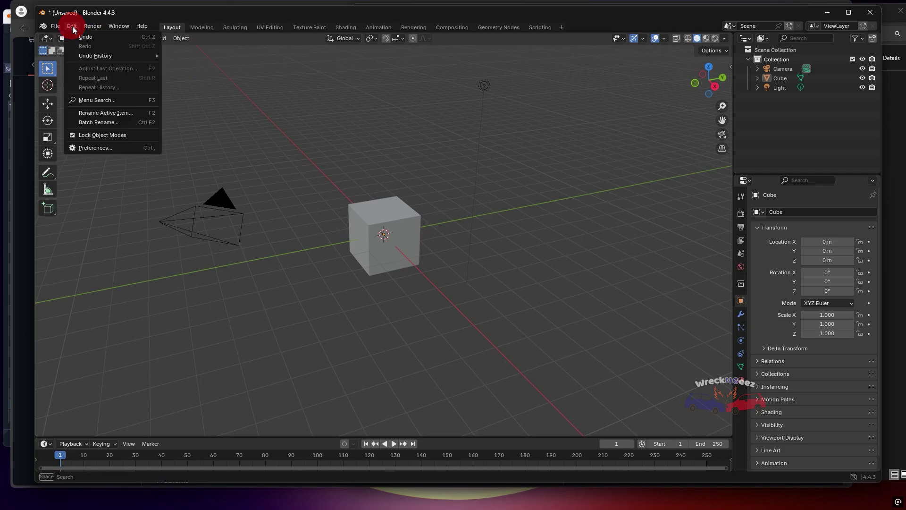
left_click(119, 148)
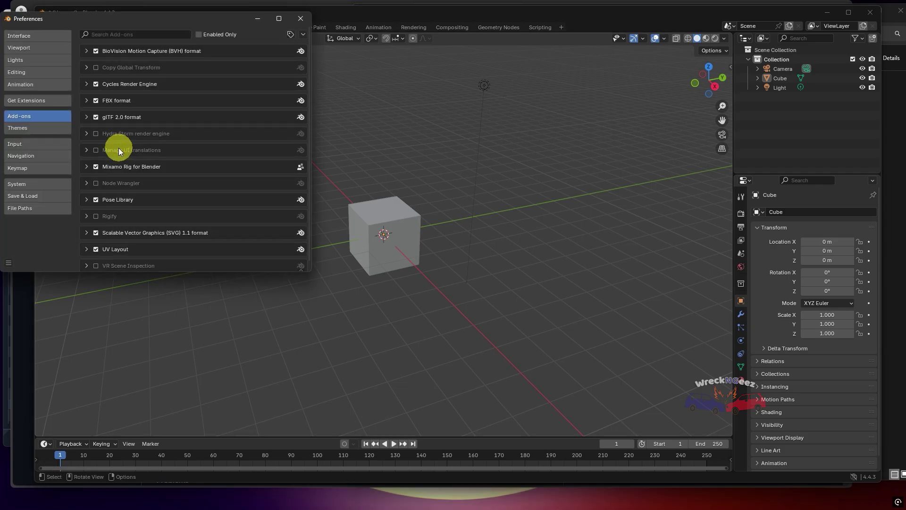
left_click(304, 35)
left_click(275, 59)
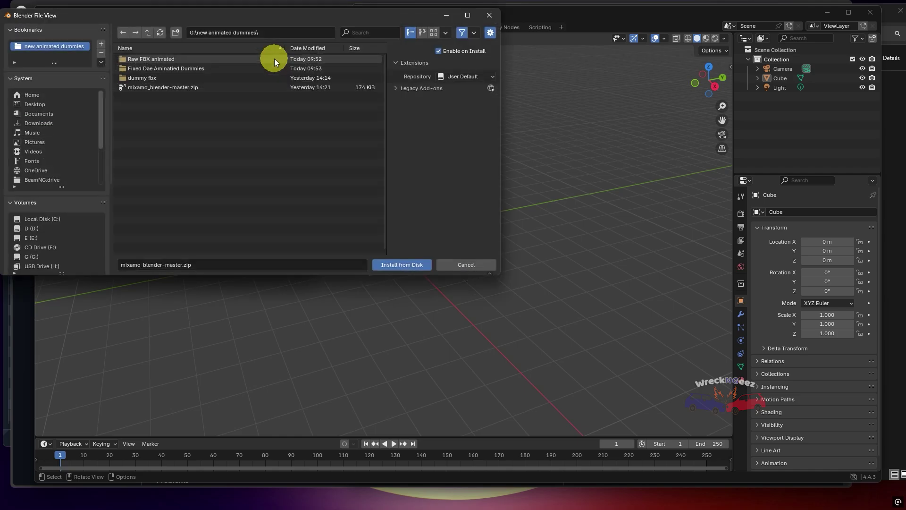
left_click(189, 88)
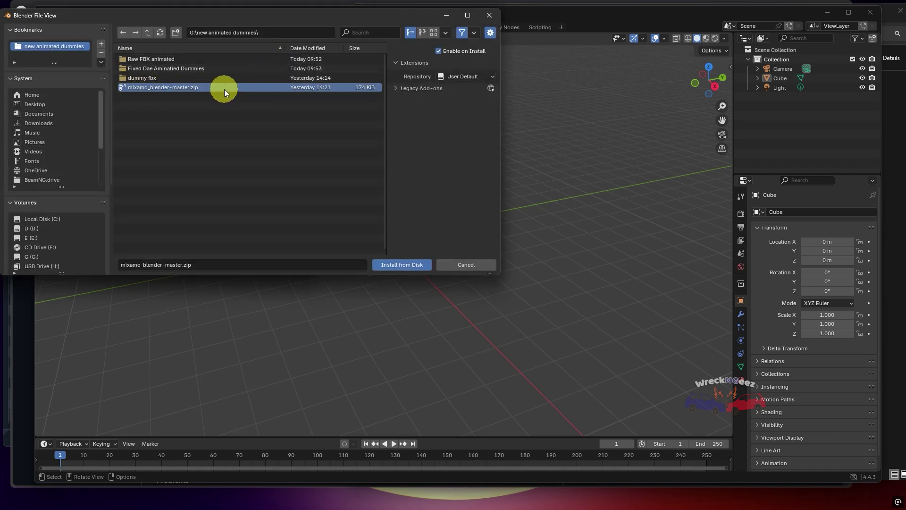
left_click(401, 264)
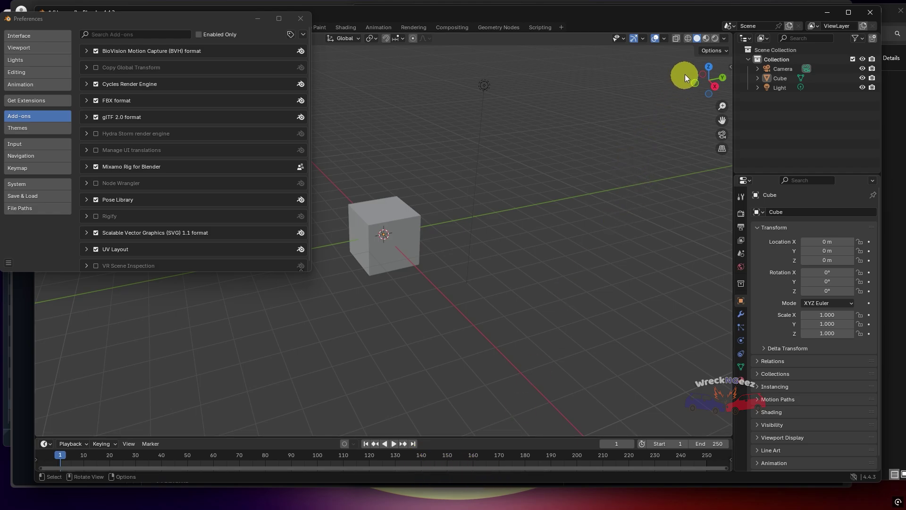
Step: Show the Mixamo Control Rig tools beside the viewport and close the preferences
left_click(731, 67)
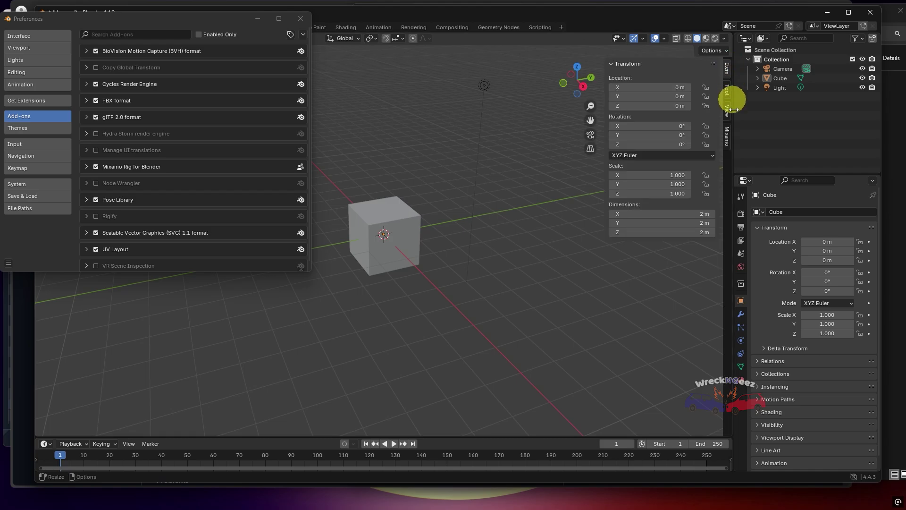
left_click(727, 142)
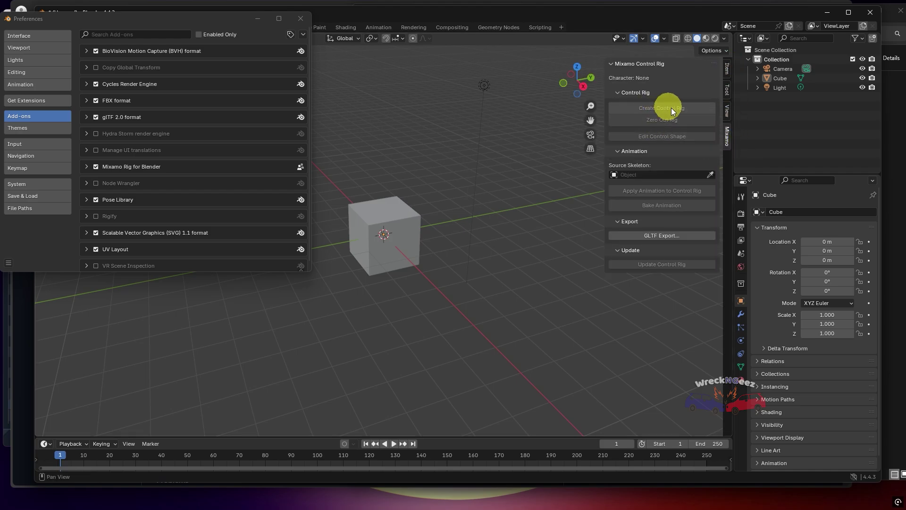
left_click(301, 18)
Step: Delete the default collection's objects and import Writhing In Pain.fbx from the Raw FBX animated folder
left_click(768, 60)
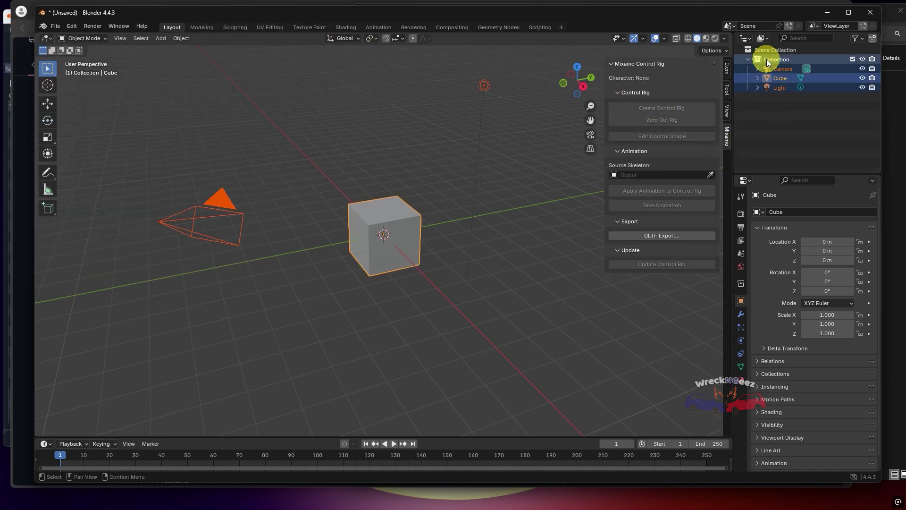
key("Delete")
left_click(56, 27)
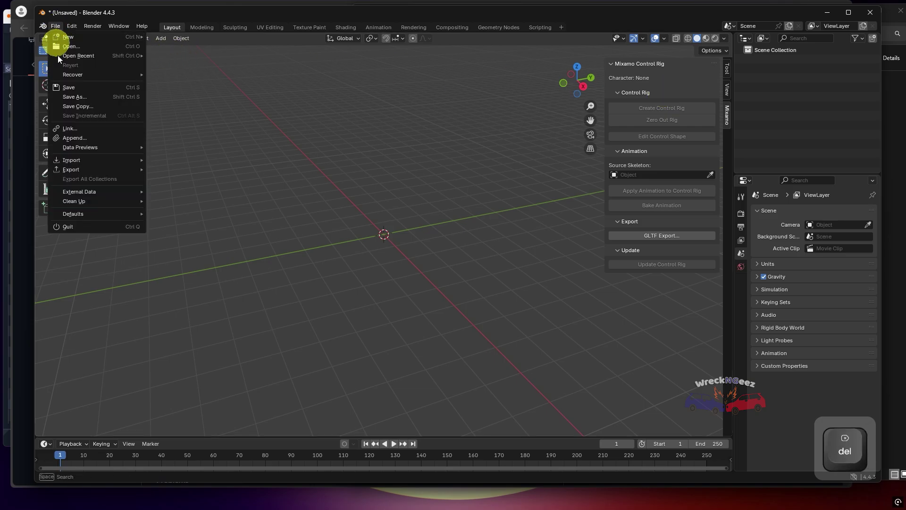
mouse_move(83, 162)
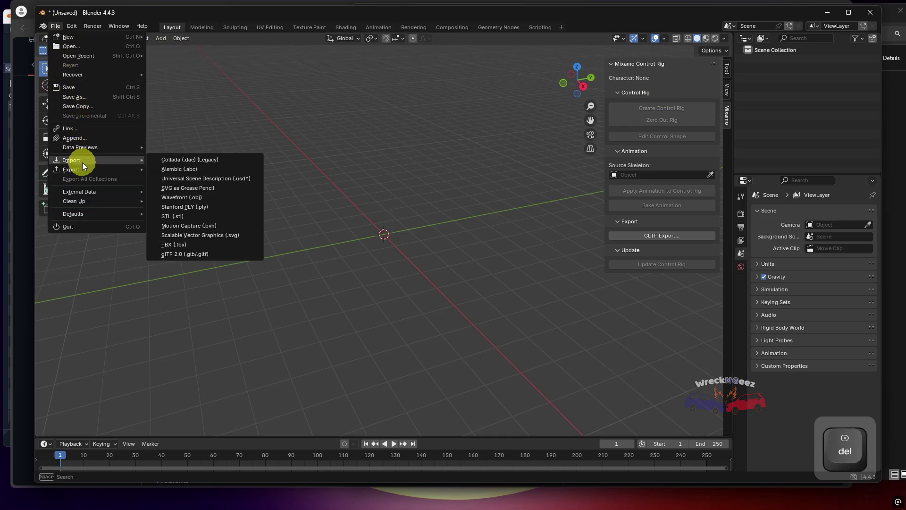
left_click(189, 245)
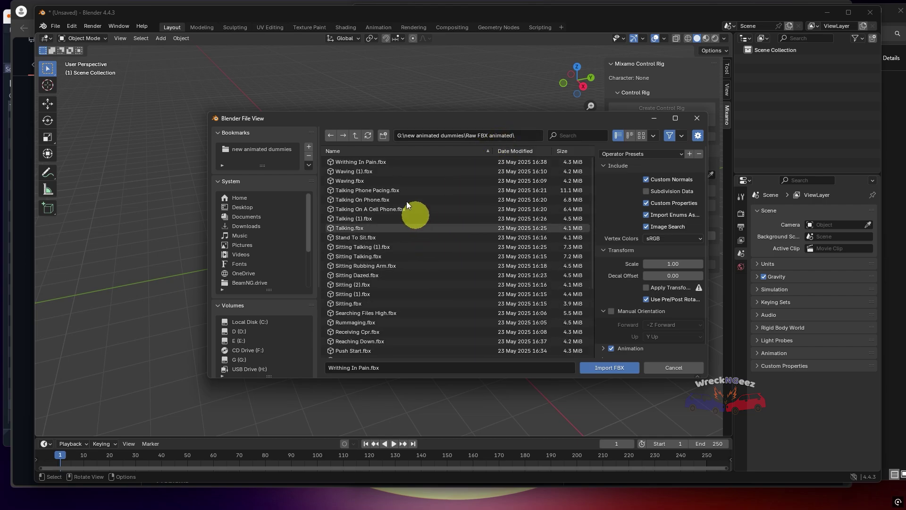
left_click(363, 161)
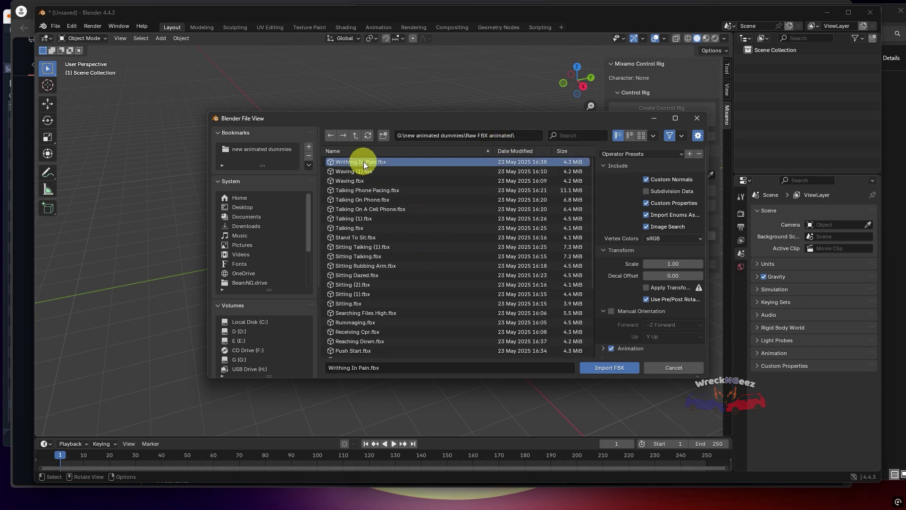
double_click(364, 161)
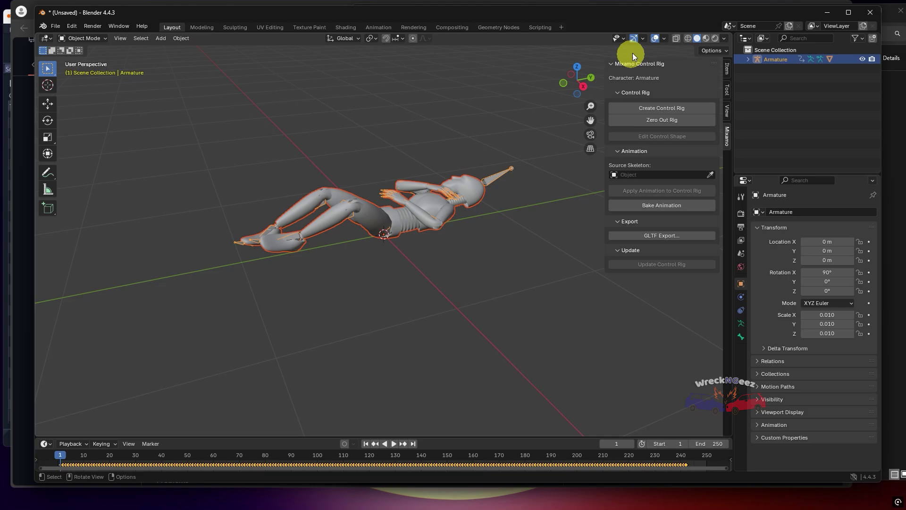
Step: Display the imported dummy in Material Preview shading and select its armature from the front
left_click(705, 38)
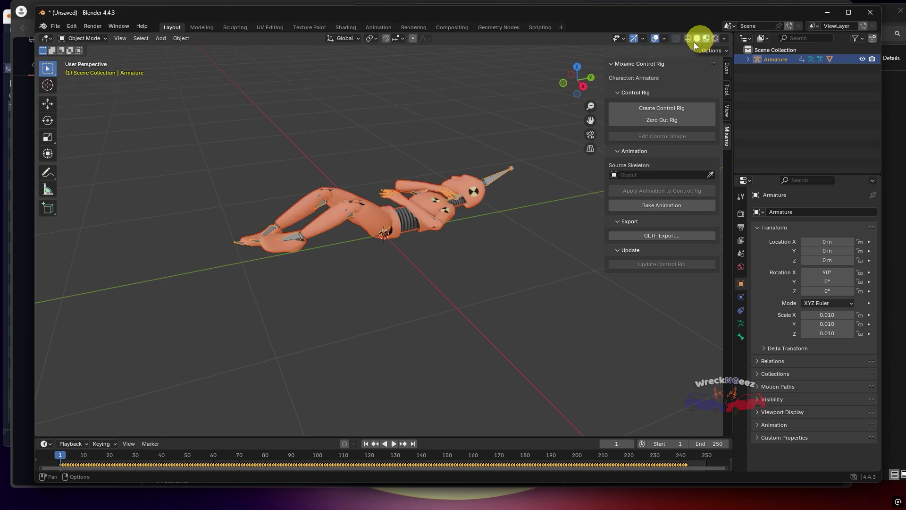
middle_click_drag(458, 254, 528, 300)
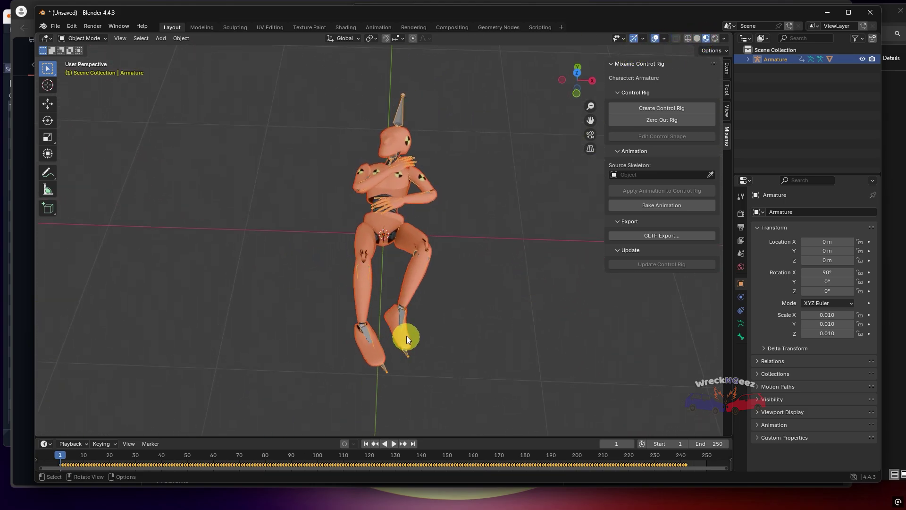
left_click(449, 116)
left_click(403, 107)
Step: Create a control rig for the armature with Apply Animation, IK Arms and IK Legs, and set the end frame to 242
left_click(633, 108)
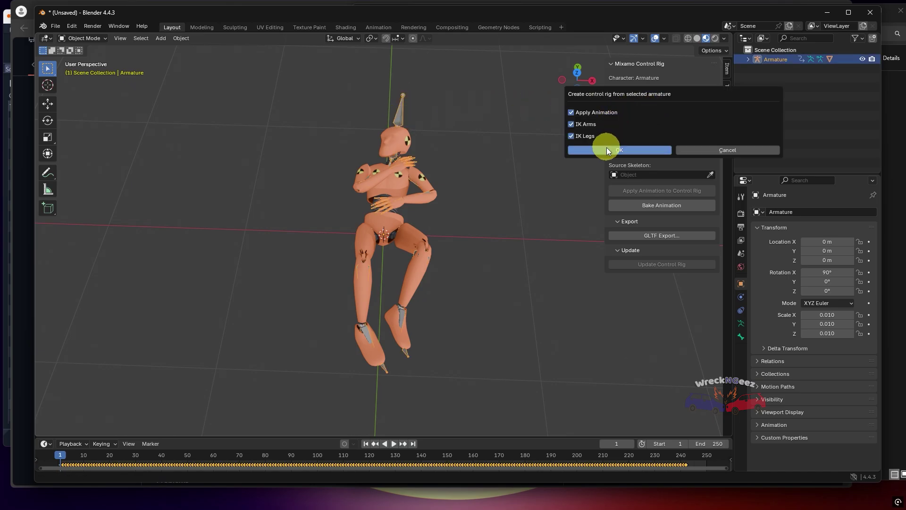
key("Return")
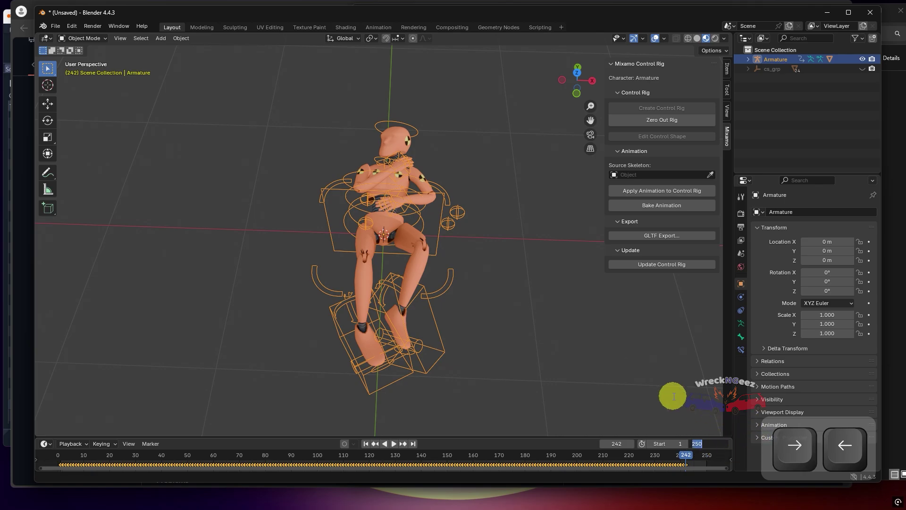
type("242")
key("Return")
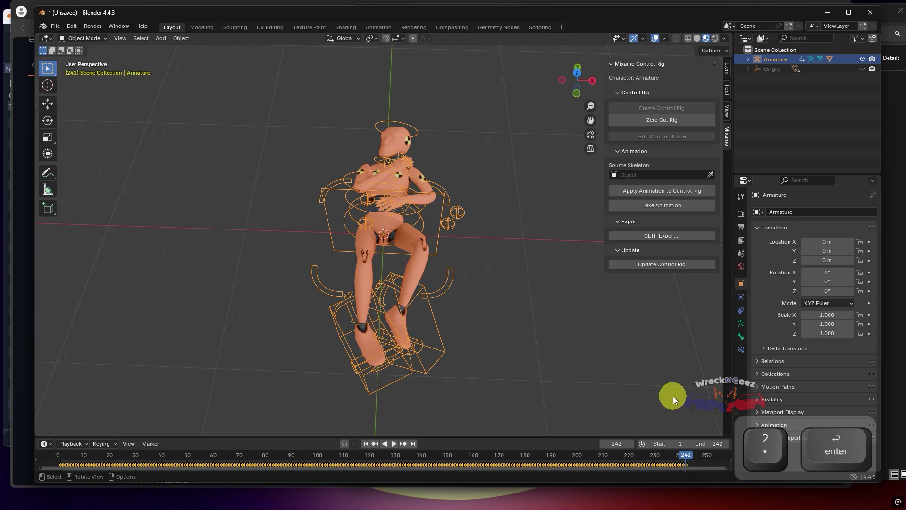
Step: Rename the dummy mesh's material to newdummy1.001
left_click(384, 146)
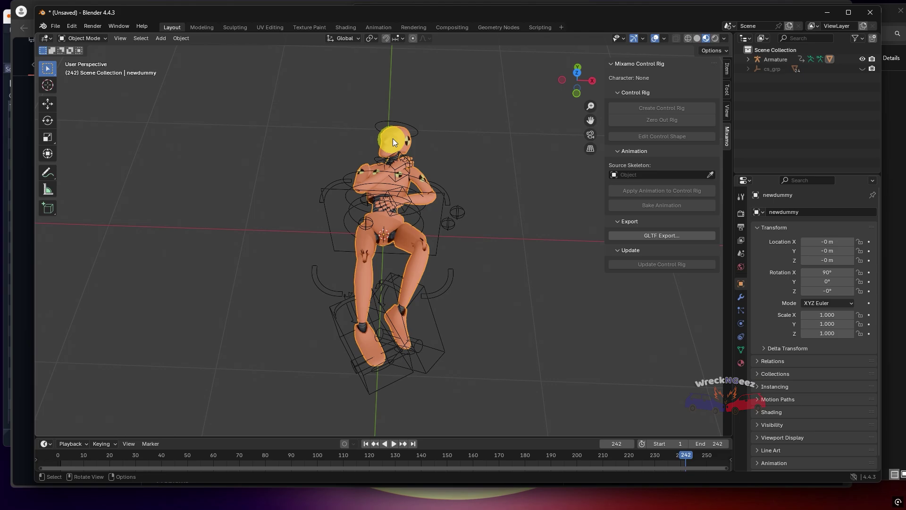
left_click(741, 363)
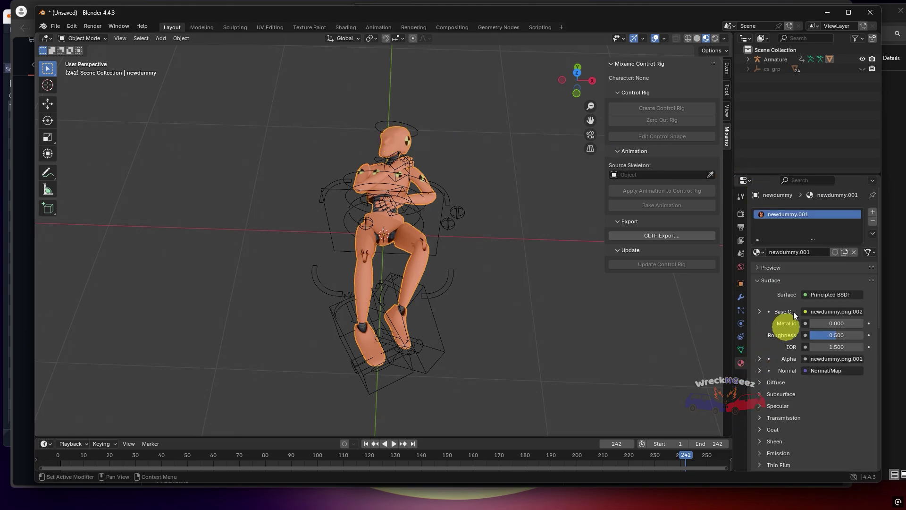
left_click(798, 255)
key("BackSpace")
type("1")
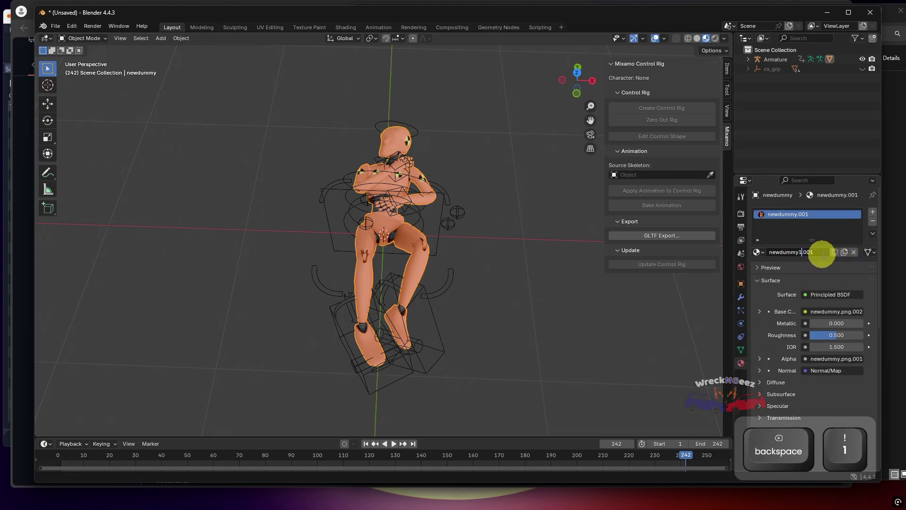
Step: Rename the dummy's base colour image to newdummy1 in the UV Editing workspace and return to the Layout workspace
left_click(265, 27)
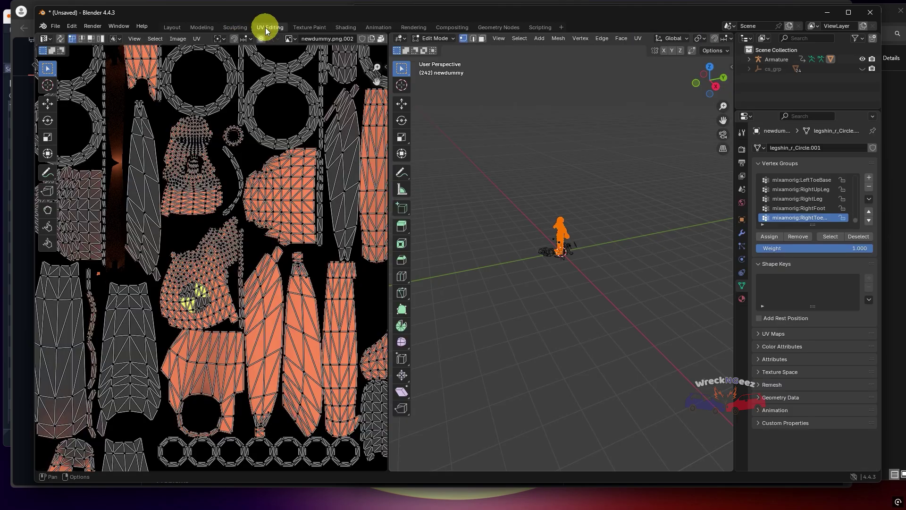
left_click(607, 204)
scroll(331, 255, "down", 2)
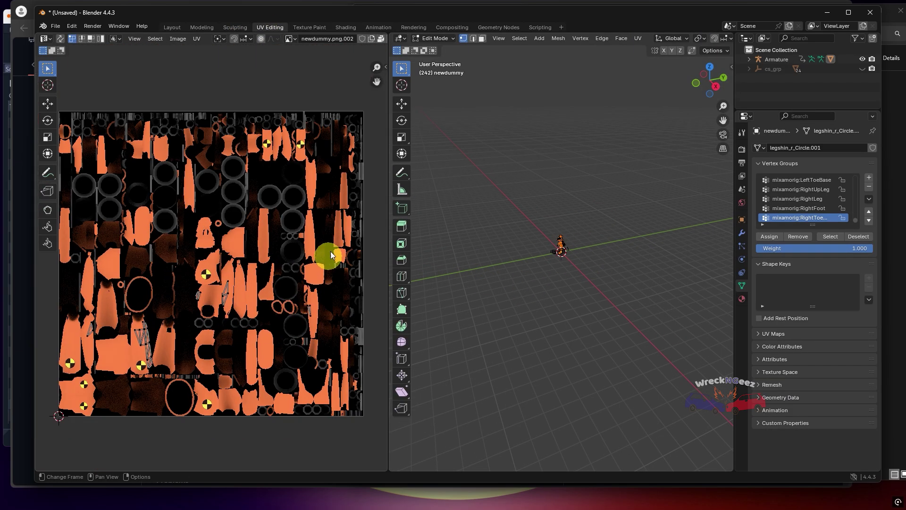
left_click(349, 38)
type("newdummy1.png")
left_click(172, 27)
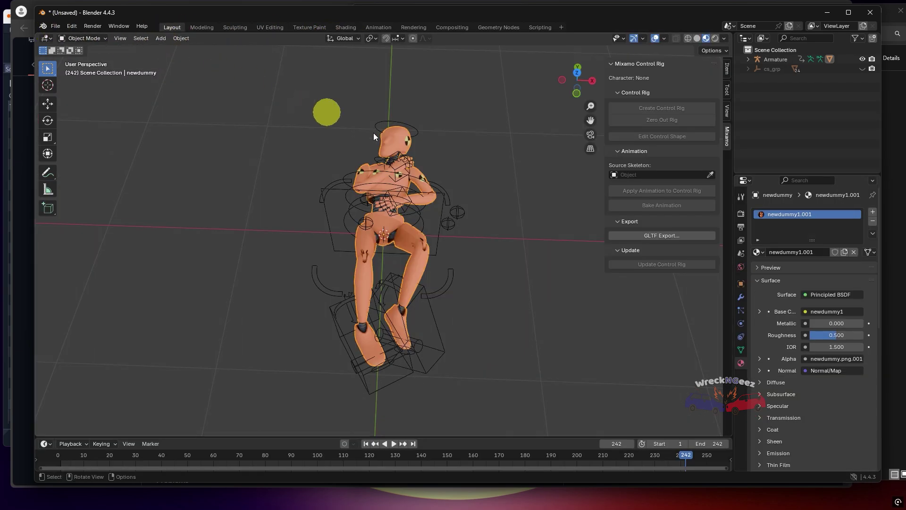
Step: Start a Collada export of the armature and create a Writhing In Pain folder inside Fixed Dae Aminatied Dummies
scroll(374, 137, "down", 2)
left_click(776, 60)
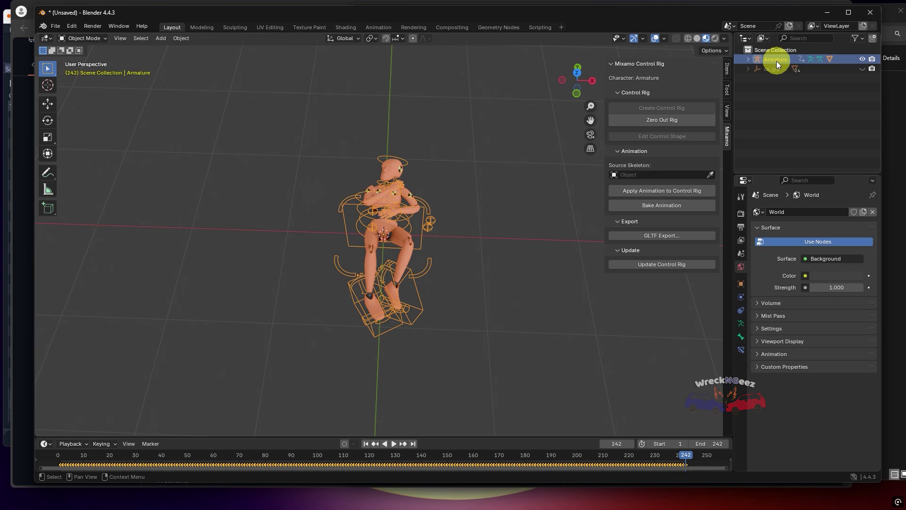
left_click(61, 24)
left_click(98, 168)
left_click(186, 173)
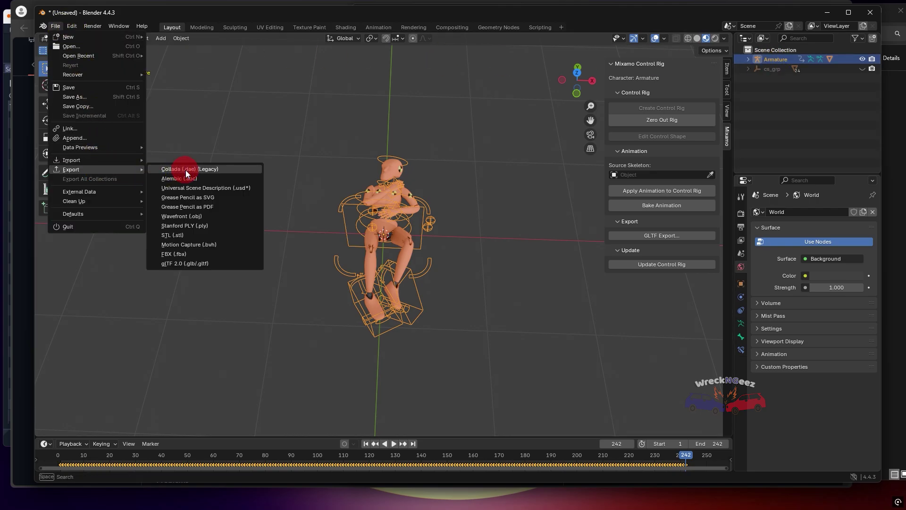
left_click(357, 136)
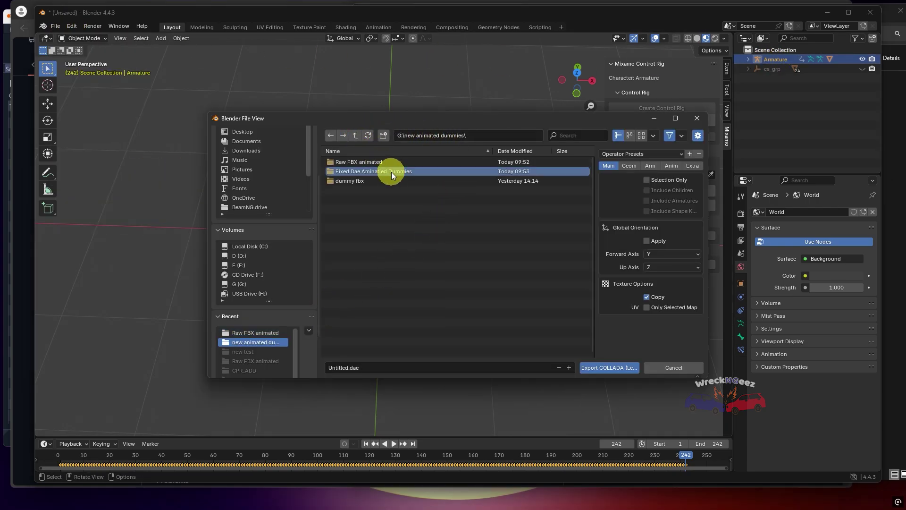
double_click(392, 171)
key("i")
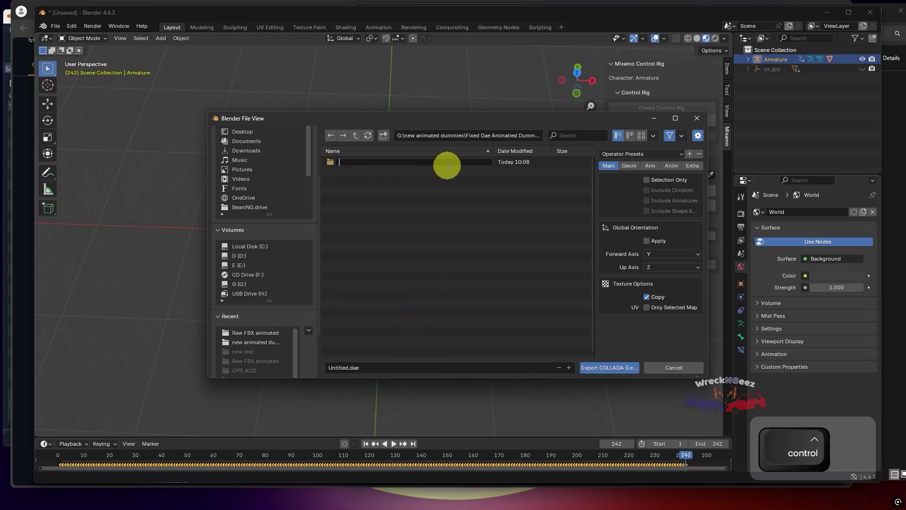
type("Writhing In Pain")
key("Return")
Step: Name the Collada file Writhing In Pain and export it into the new folder
left_click(405, 367)
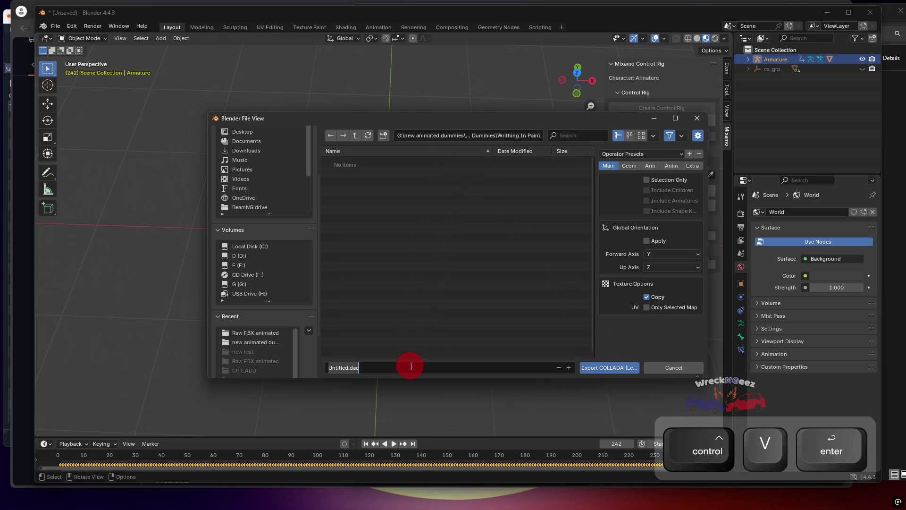
type("Writhing In Pain")
key("Return")
Step: Switch to File Explorer, copy the exported Writhing In Pain folder and go to the 0.35 folder of BeamNG.drive
key("alt+Tab")
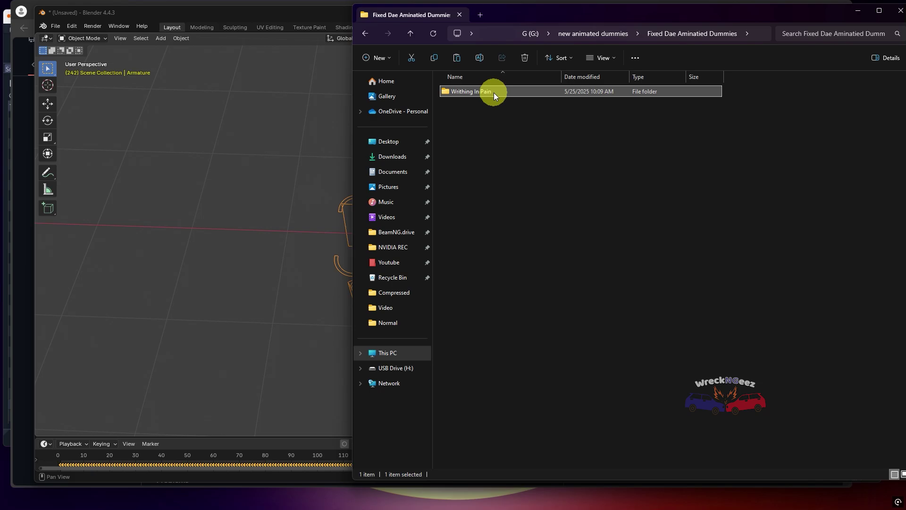
right_click(492, 91)
left_click(534, 340)
left_click(395, 233)
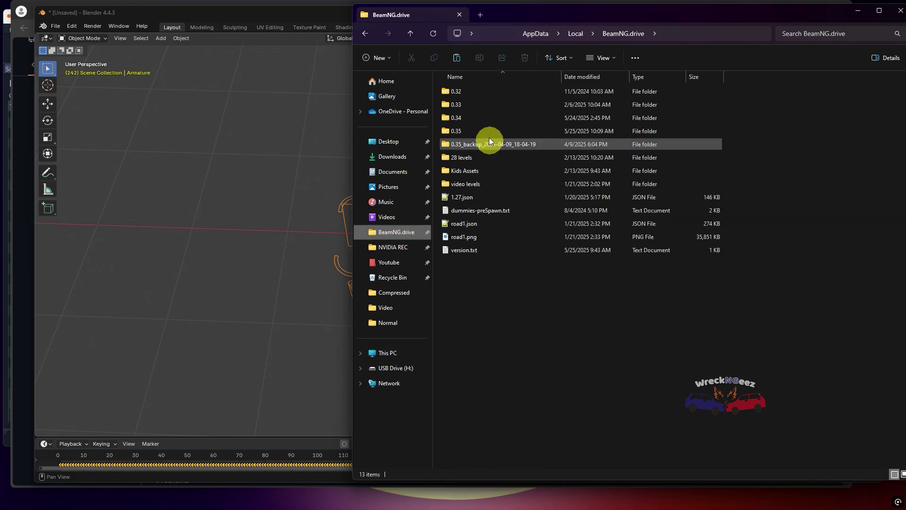
double_click(490, 140)
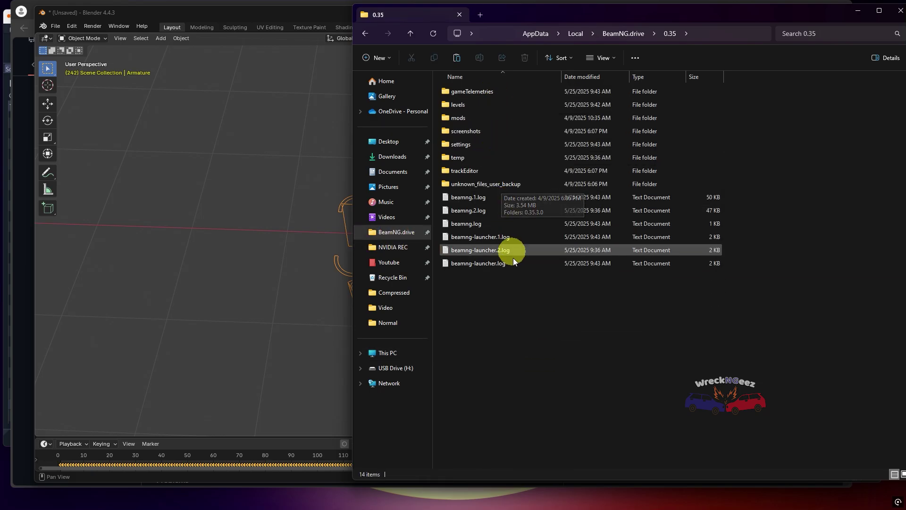
Step: Create a folder named art in the 0.35 folder and paste the Writhing In Pain folder into it
right_click(518, 296)
mouse_move(644, 418)
left_click(690, 375)
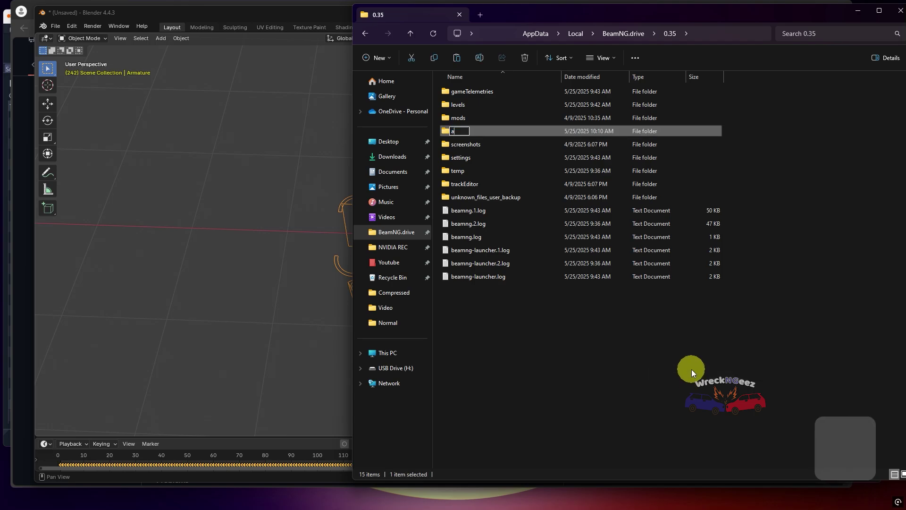
type("ary")
key("BackSpace")
type("t")
key("Return")
key("Return")
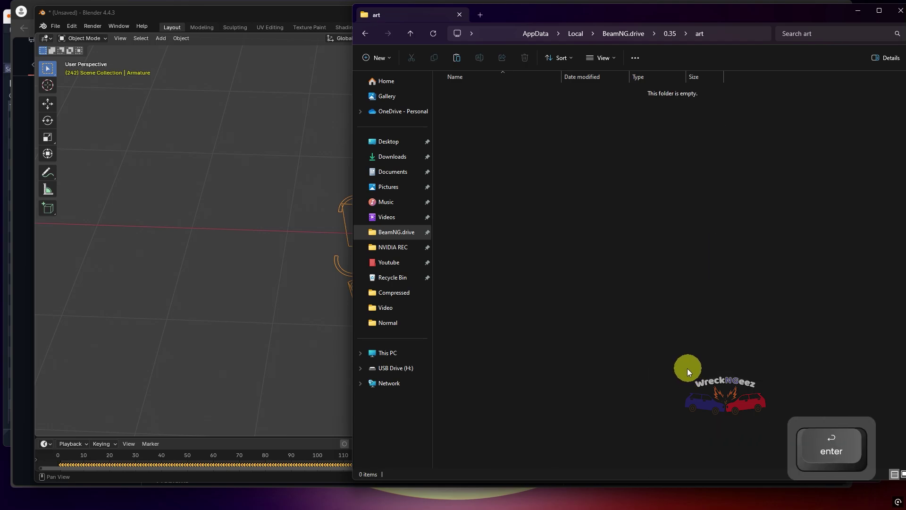
right_click(544, 209)
left_click(580, 273)
Step: Switch to the BeamNG.drive world editor, show the Asset Browser and refresh the art directory
left_click(347, 499)
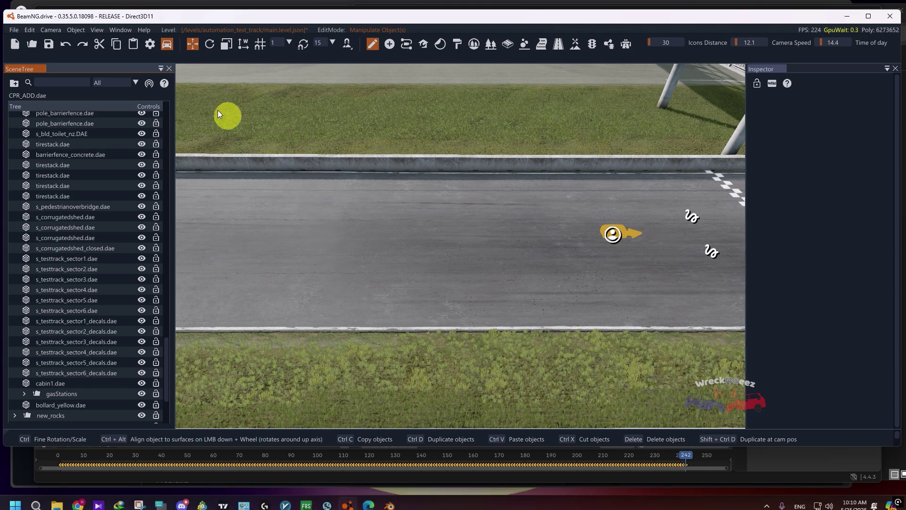
left_click(114, 27)
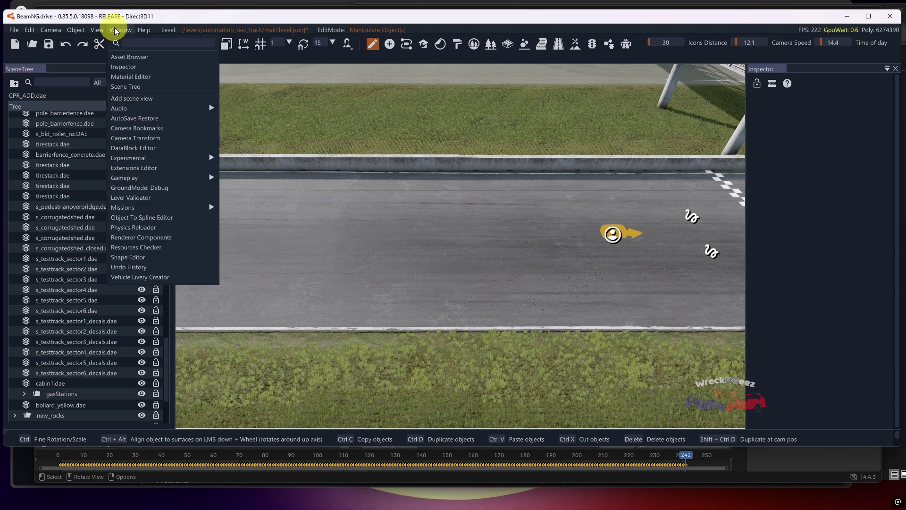
left_click(126, 55)
left_click(208, 152)
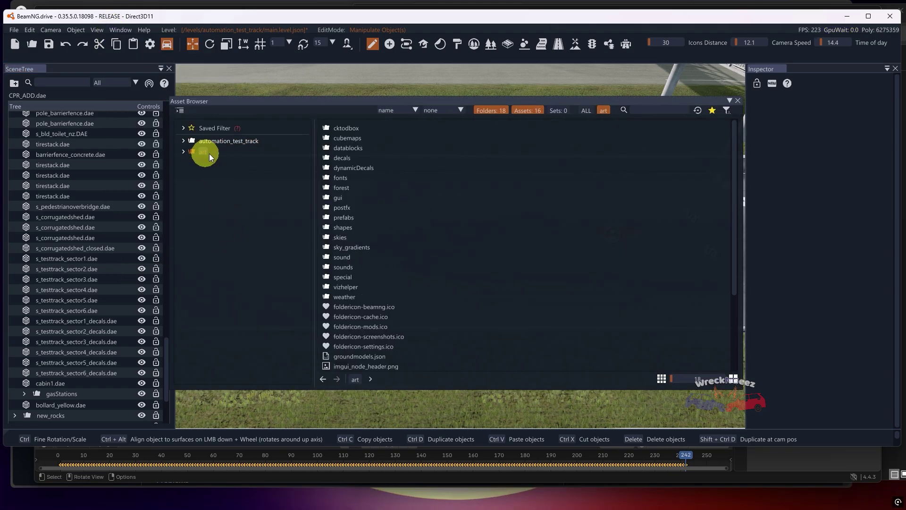
left_click(183, 152)
right_click(187, 153)
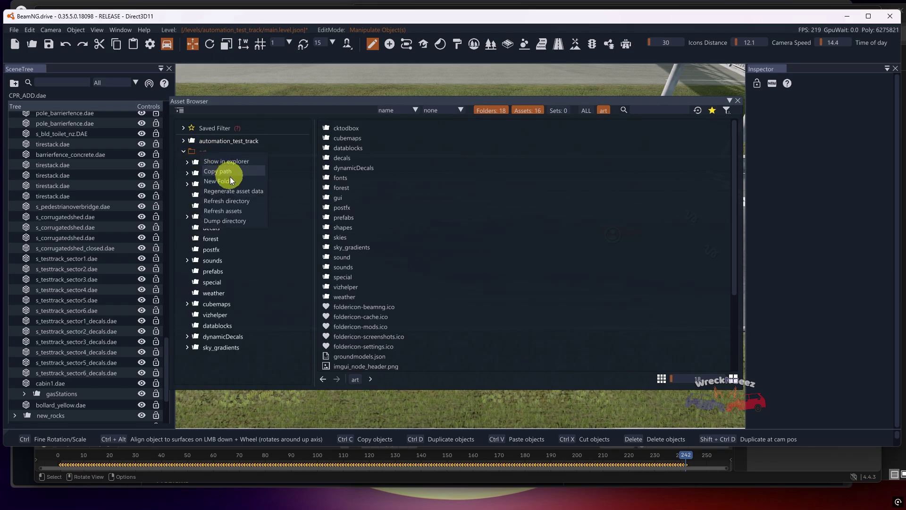
left_click(235, 198)
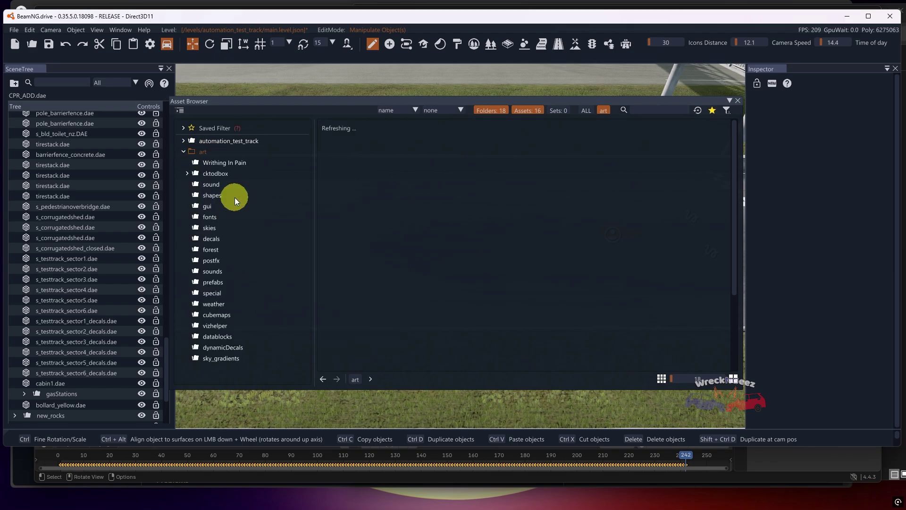
Step: Place Writhing In Pain.dae from the Writhing In Pain asset folder onto the race track
left_click(225, 163)
left_click_drag(265, 160, 400, 183)
left_click_drag(659, 268, 684, 276)
Step: Examine the placed dummy on the track from close up, with the Asset Browser moved out of the way
key("w")
key("d")
right_click_drag(451, 230, 689, 245)
left_click_drag(550, 114, 333, 98)
right_click_drag(451, 230, 583, 191)
key("d")
key("w")
key("shift")
key("a")
key("s")
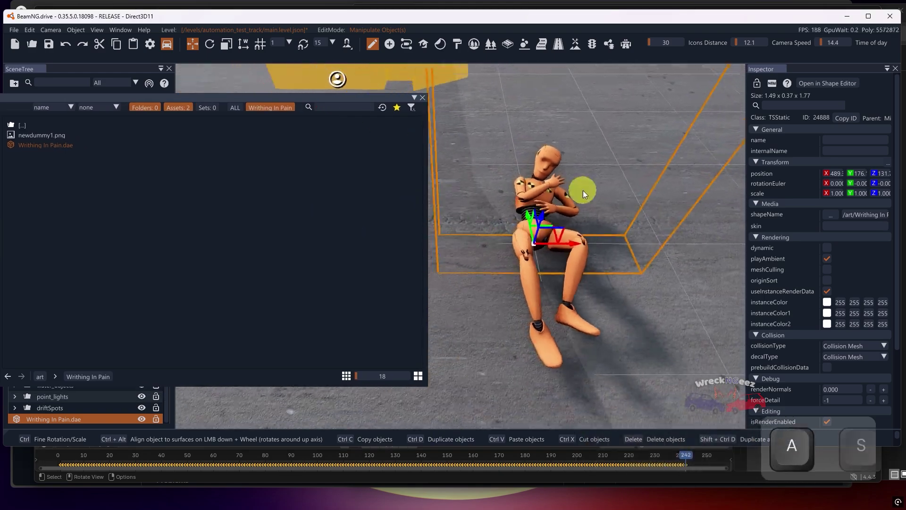
Step: Switch to Blender and import Waving.fbx from the Raw FBX animated folder
left_click(56, 26)
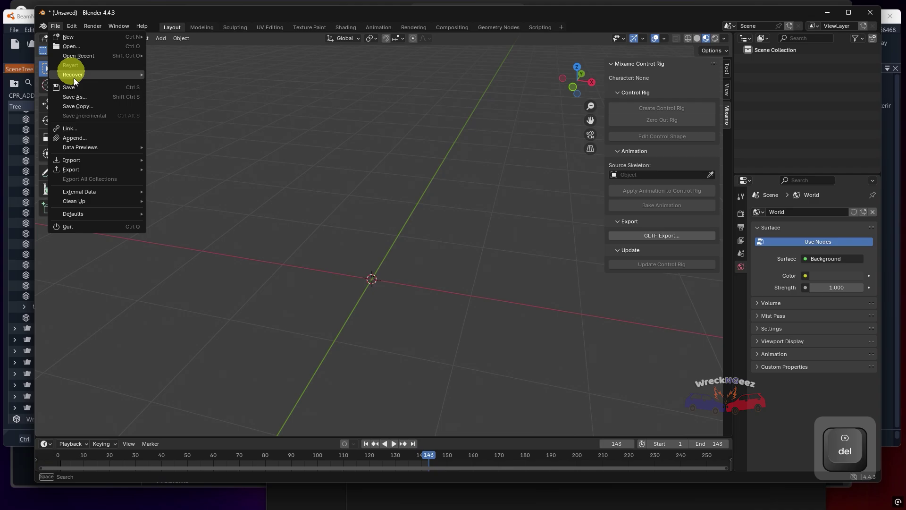
mouse_move(113, 162)
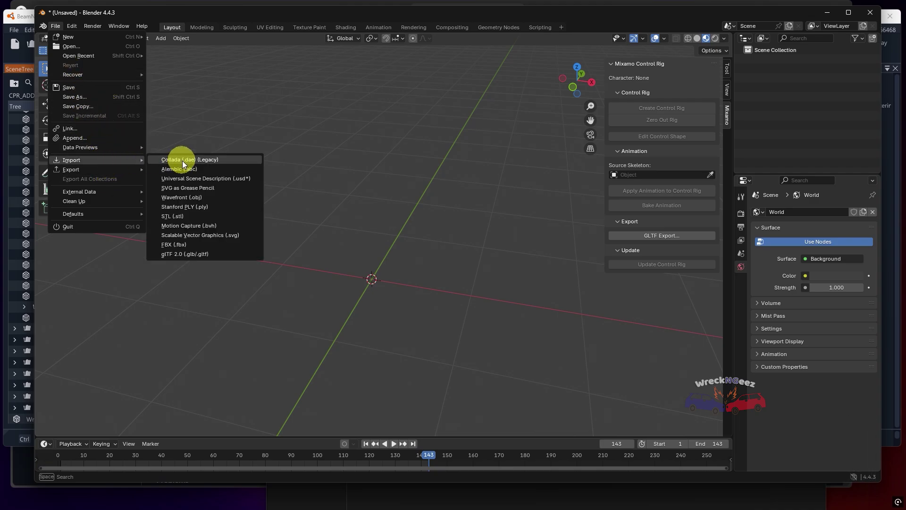
left_click(193, 245)
double_click(375, 180)
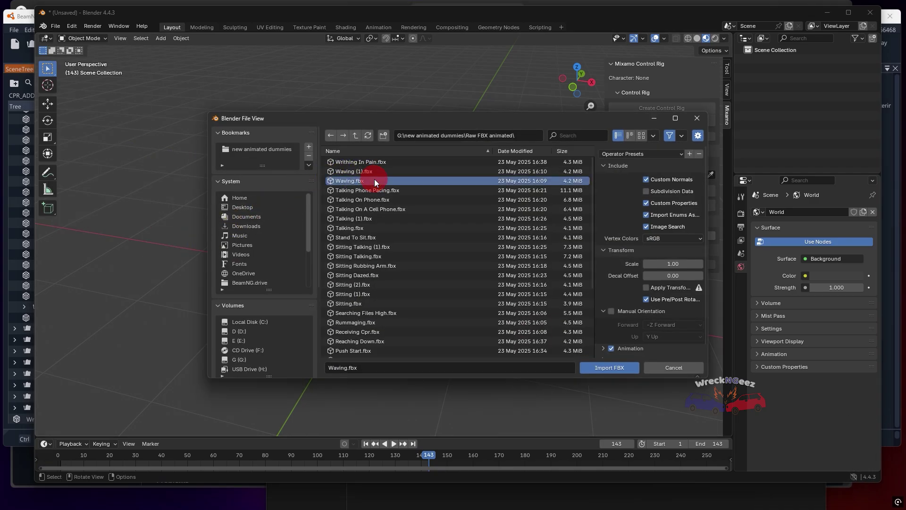
Step: Create a control rig for the waving dummy's armature with Apply Animation, IK Arms and IK Legs
left_click(364, 95)
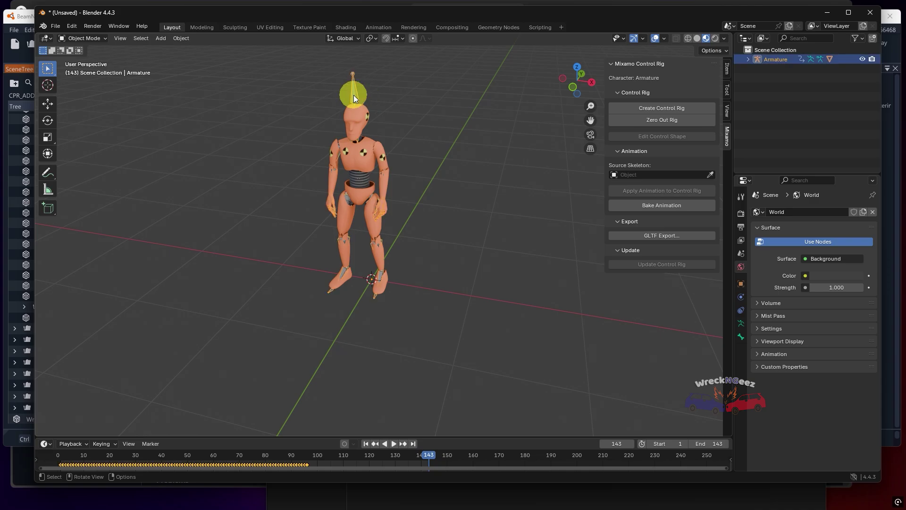
left_click(678, 108)
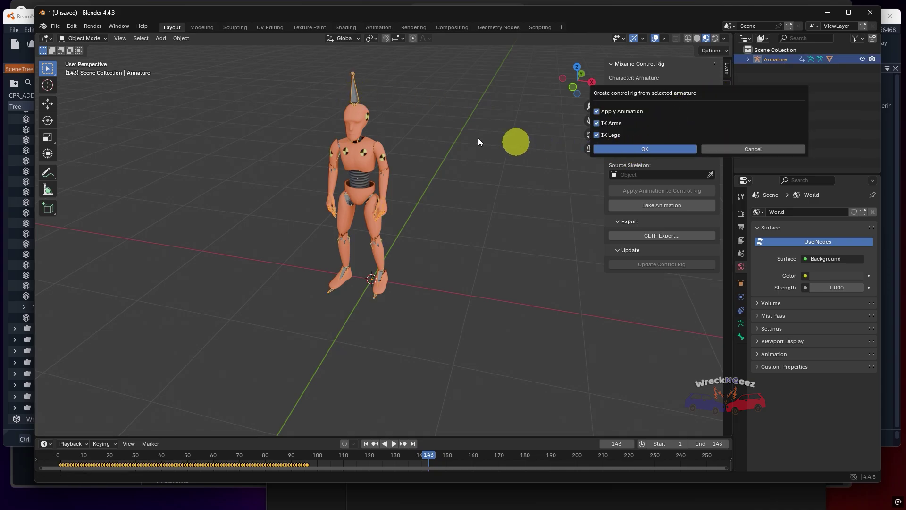
key("Return")
Step: Rename the waving dummy's material to newdummy3 and go to the UV Editing workspace for its texture
left_click(358, 110)
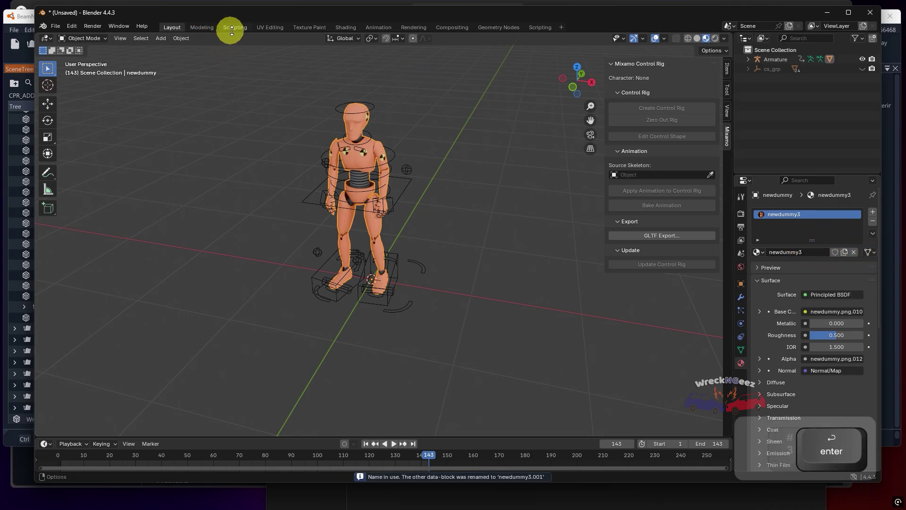
left_click(273, 28)
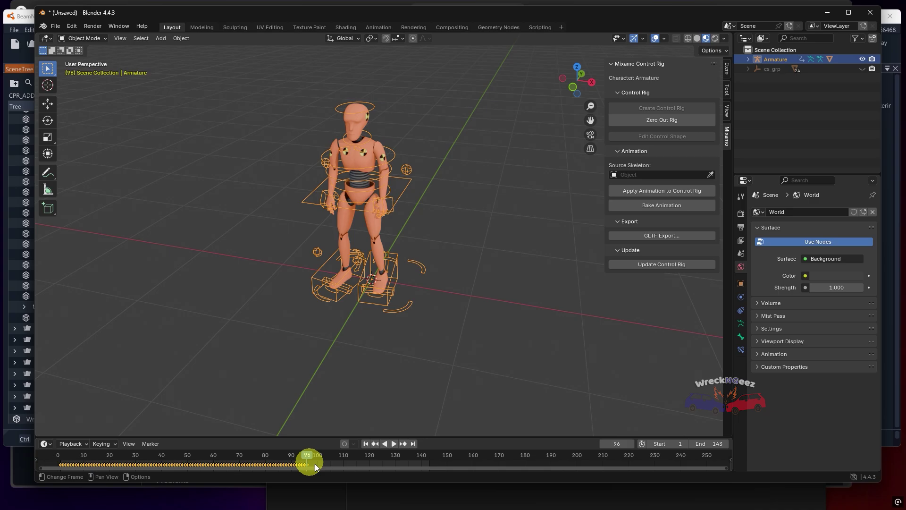
Step: Set the animation's end frame to 96 and export the dummy as the Collada file Waving.dae in the Waving folder
type("96")
key("Return")
left_click(55, 27)
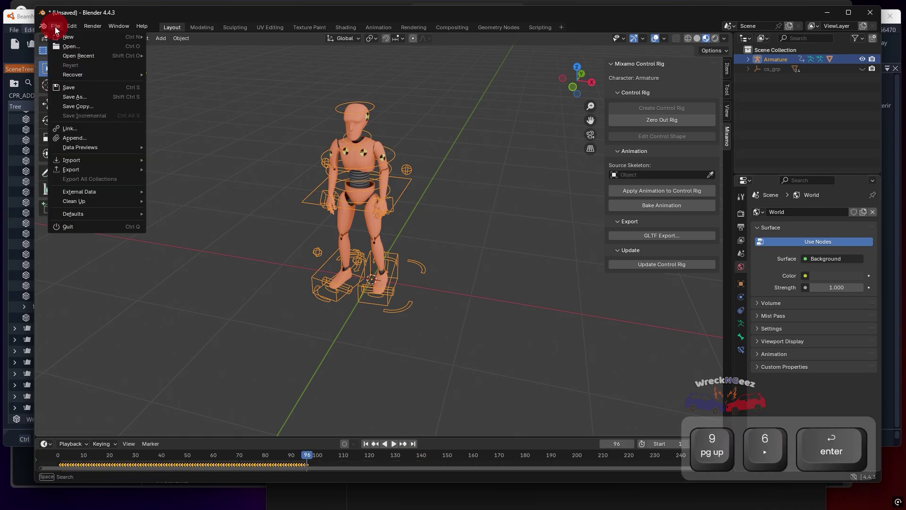
mouse_move(91, 171)
left_click(192, 169)
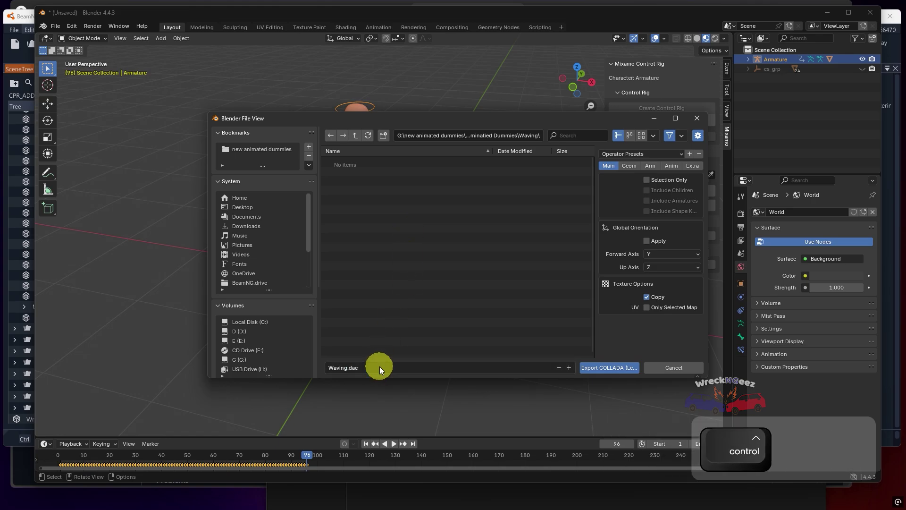
key("Return")
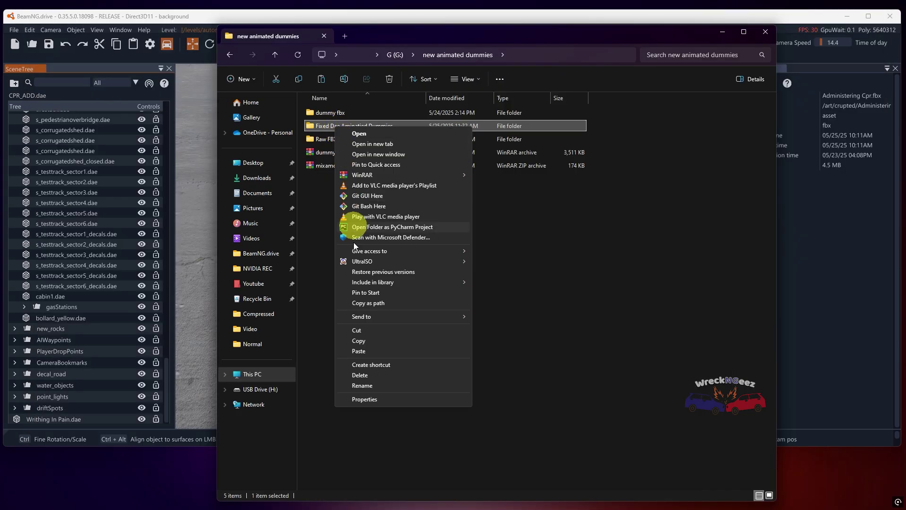
Step: Replace the Writhing In Pain folder in BeamNG.drive's 0.35 art folder with a copy of the Fixed Dae Aminatied Dummies folder
left_click(348, 228)
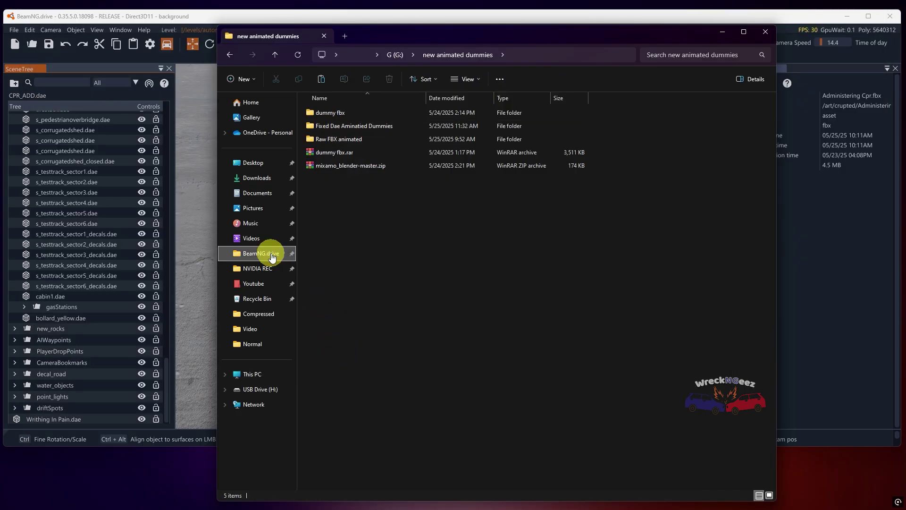
double_click(321, 152)
double_click(343, 126)
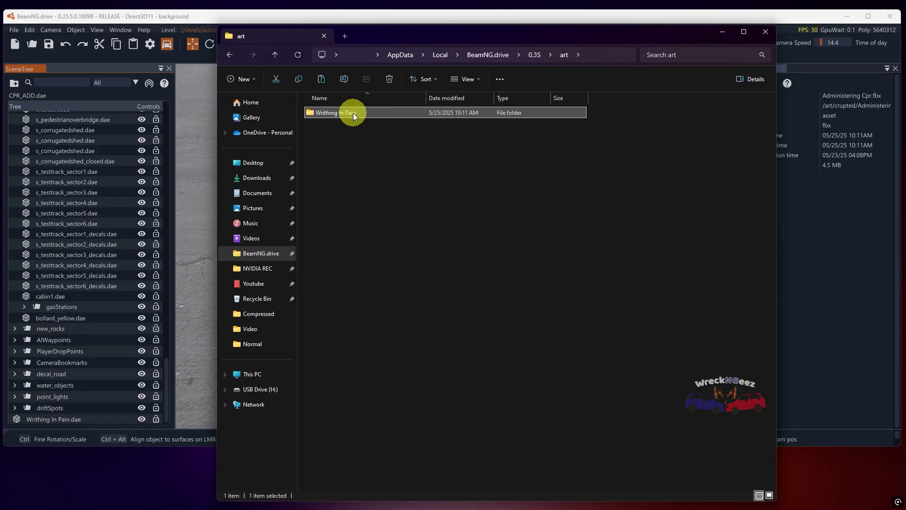
key("Delete")
Step: Switch to the BeamNG.drive world editor, refresh the art directory in the Asset Browser and expand the Fixed Dae Aminatied Dummies folder
key("F11")
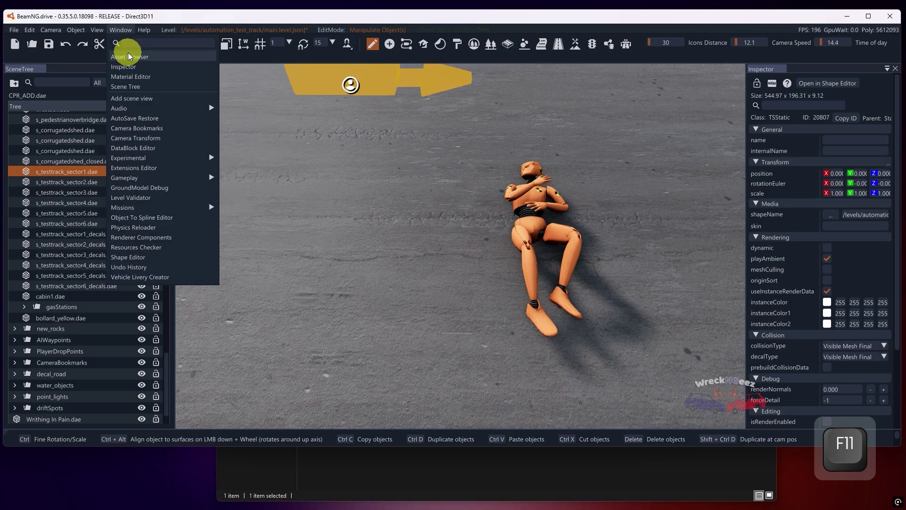
right_click(63, 109)
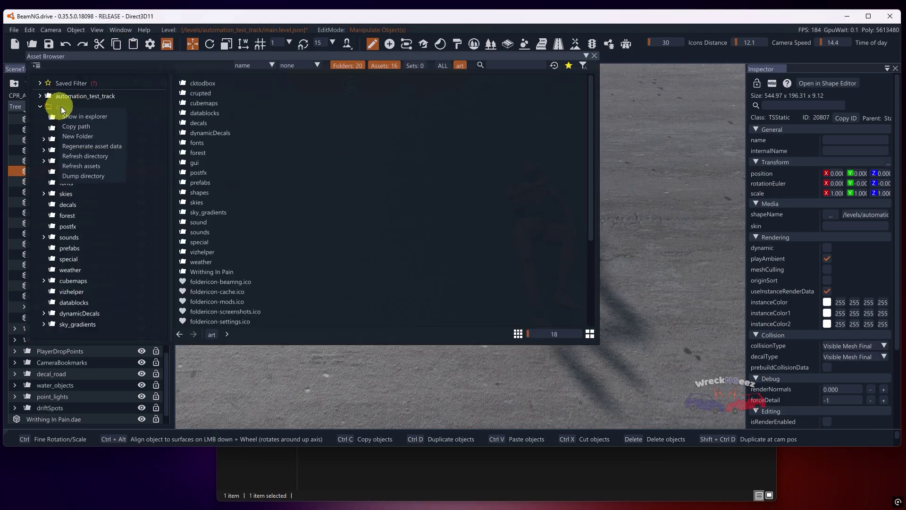
left_click(44, 117)
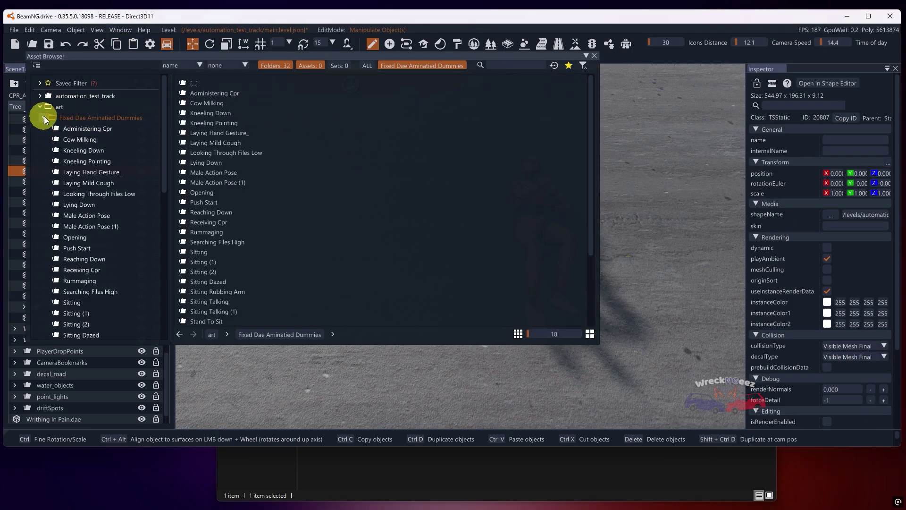
Step: Place Receiving Cpr.dae and Administering Cpr.dae together on the track, and add a squatting dummy beside them
left_click(100, 126)
double_click(227, 94)
scroll(123, 227, "down", 5)
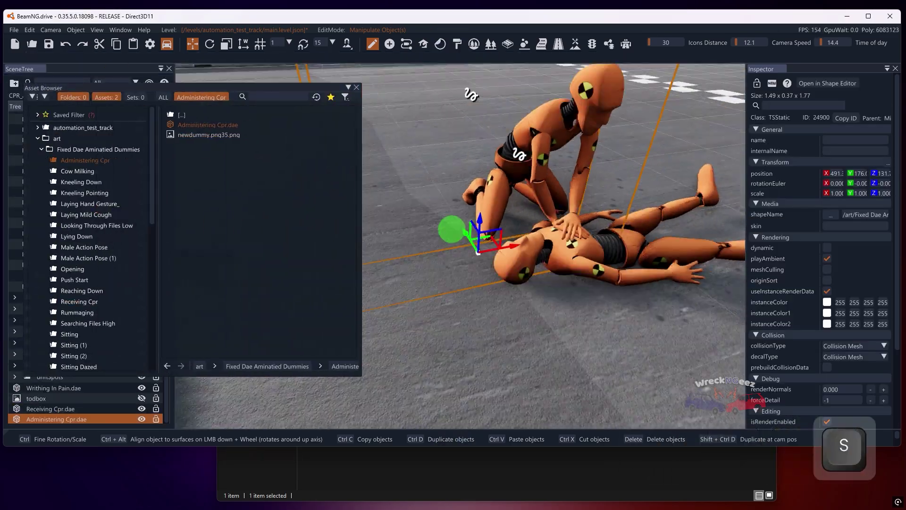
key("s")
key("a")
double_click(214, 126)
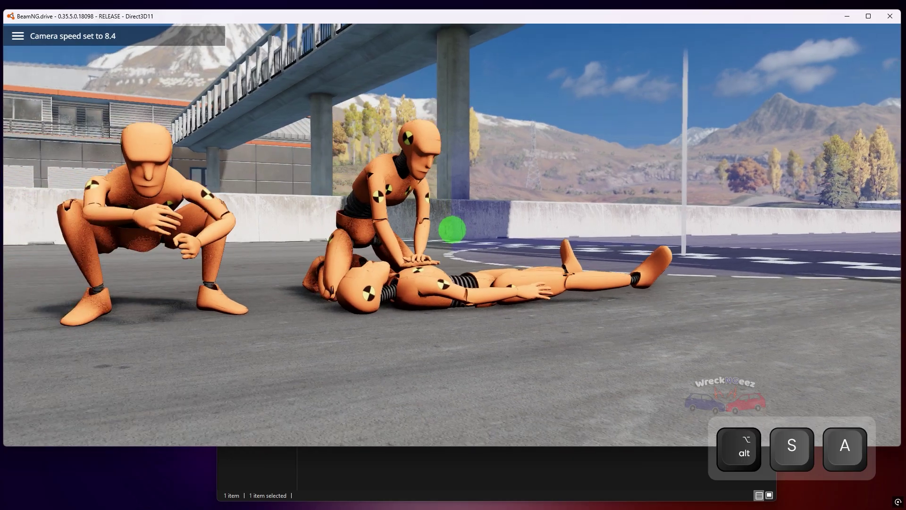
Step: Examine the full line-up of placed animated dummies along the track from several camera positions
key("s")
key("a")
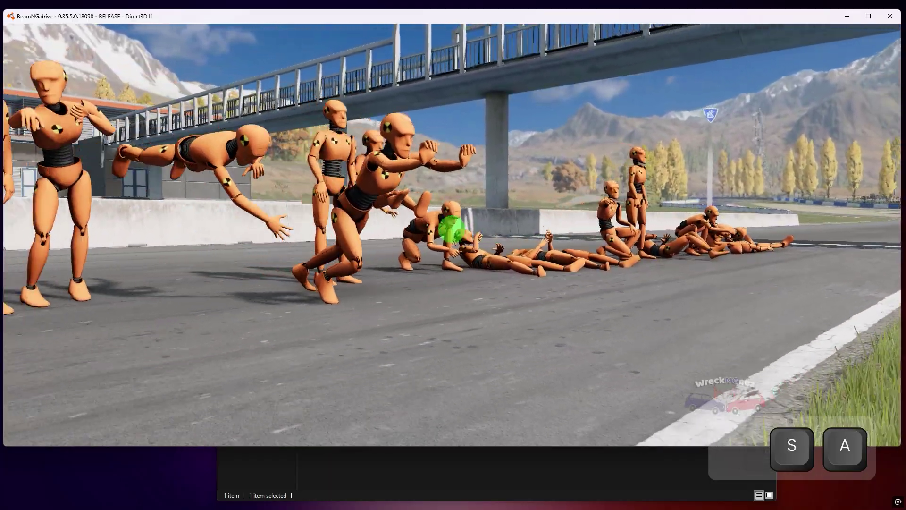
key("d")
key("shift")
key("w")
key("s")
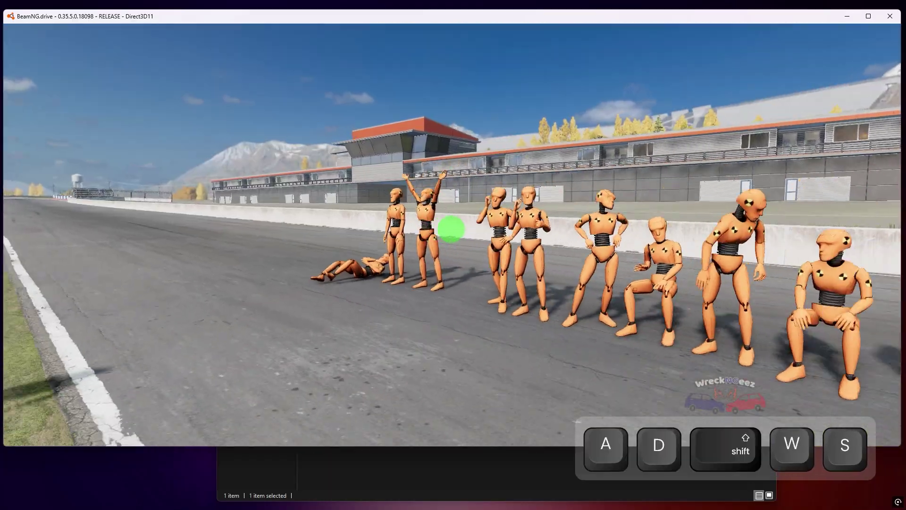